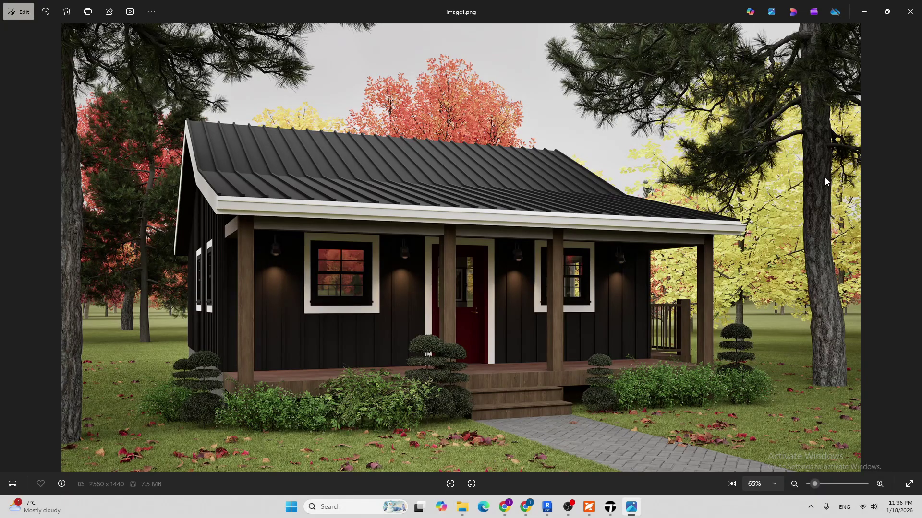
Step: Look through the rendered exterior and interior images of the cottage, ending with the snowy front view, and close the image viewer
{"action": "key", "text": "Right"}
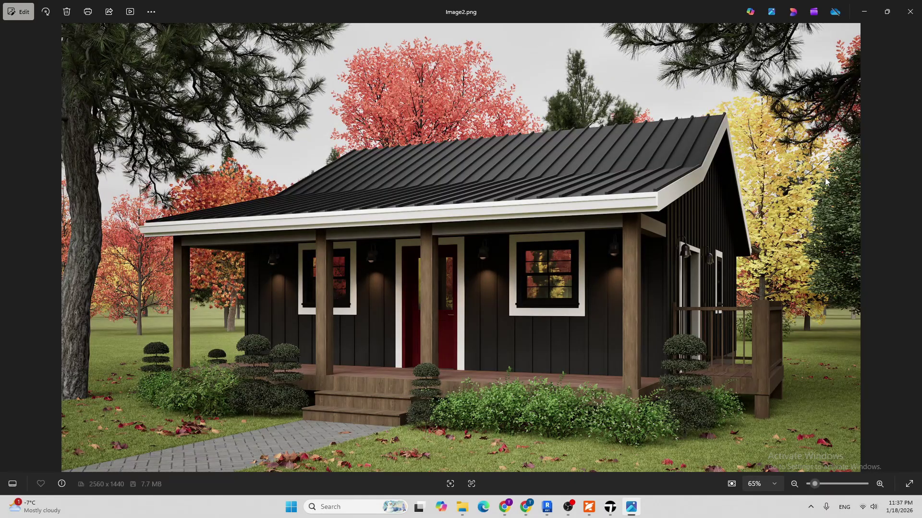
{"action": "key", "text": "Right"}
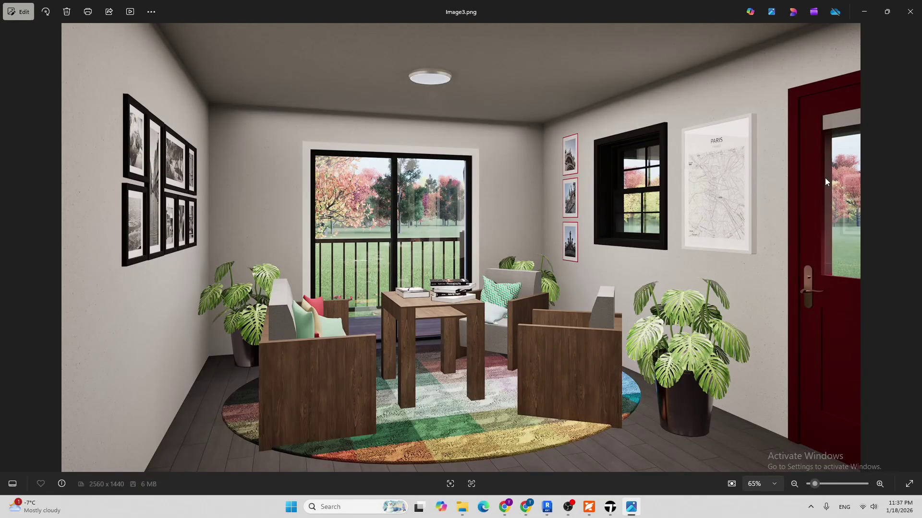
{"action": "key", "text": "Right"}
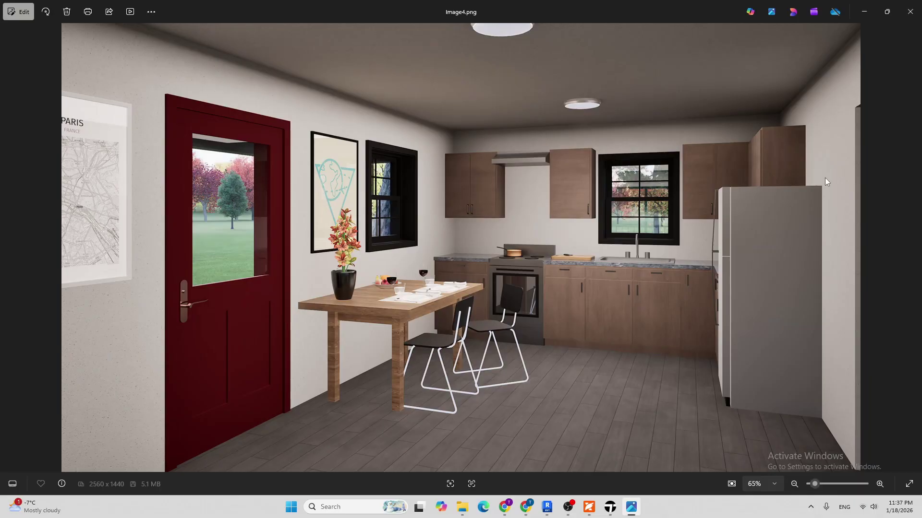
{"action": "key", "text": "Right"}
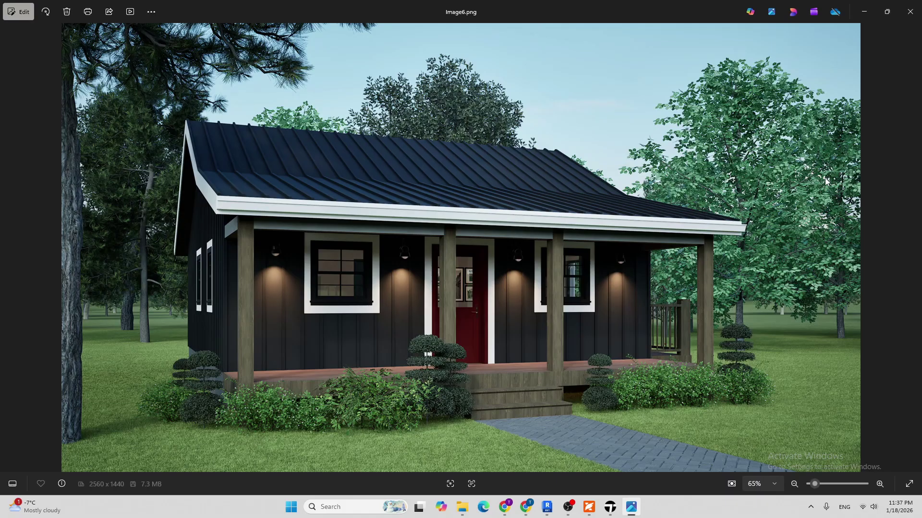
{"action": "key", "text": "Right"}
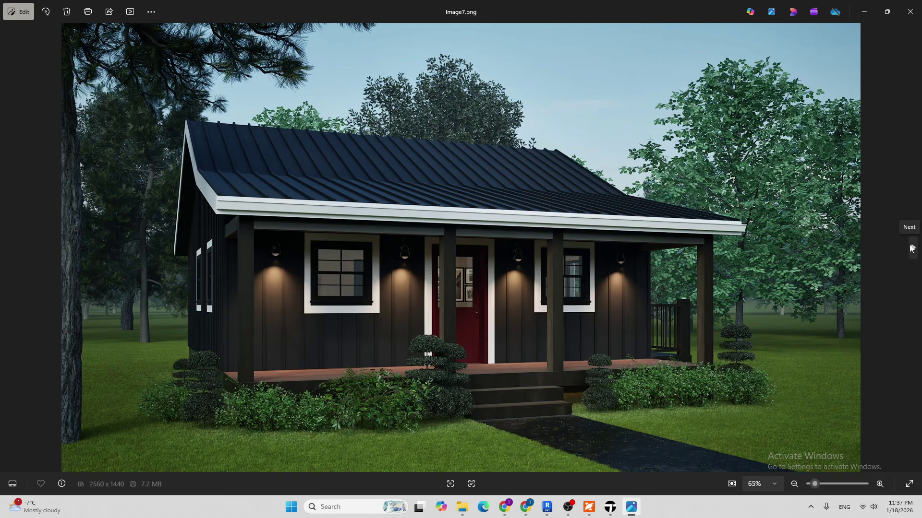
{"action": "left_click", "coordinate": [912, 249]}
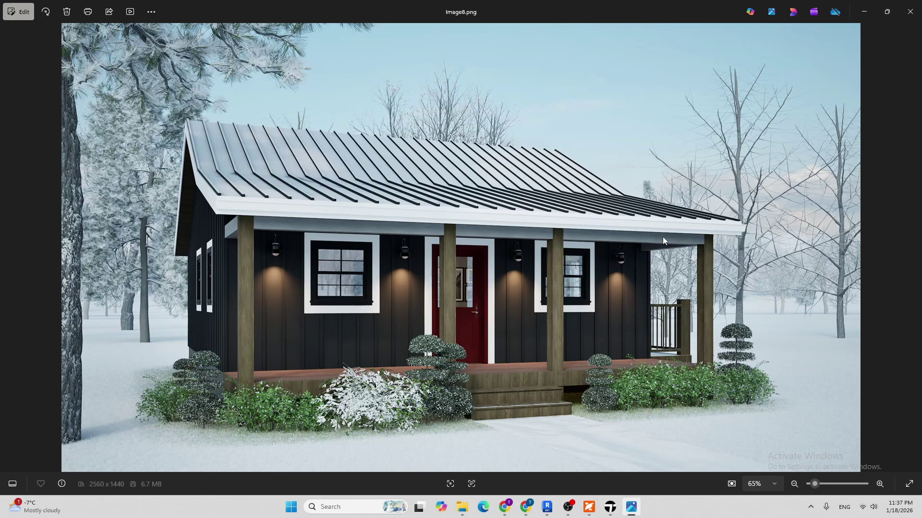
{"action": "key", "text": "alt+F4"}
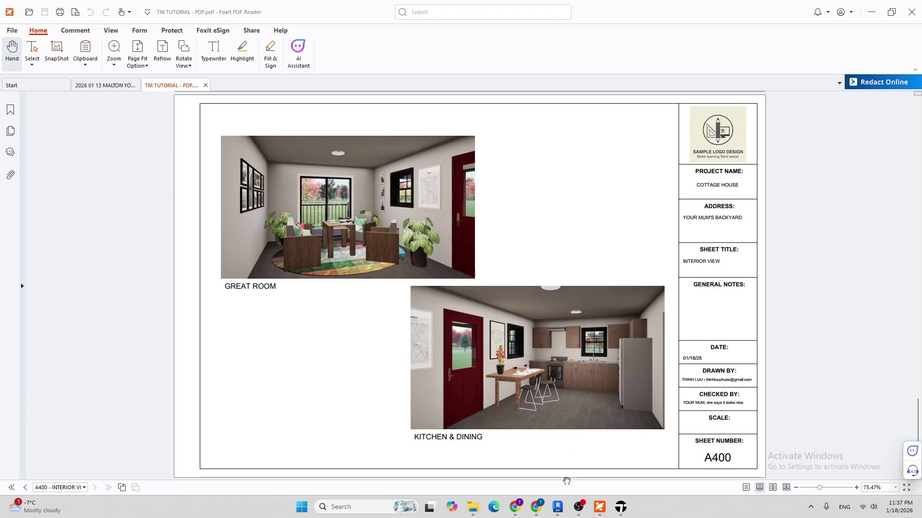
Step: Switch to Revit and open the default 3D view of the cottage model
{"action": "left_click", "coordinate": [557, 507]}
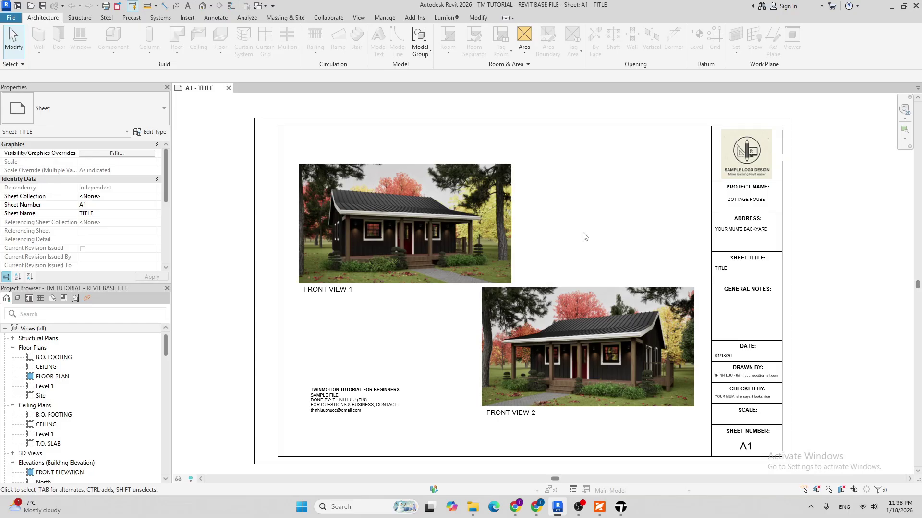
{"action": "middle_click_drag", "start_coordinate": [599, 233], "coordinate": [582, 220]}
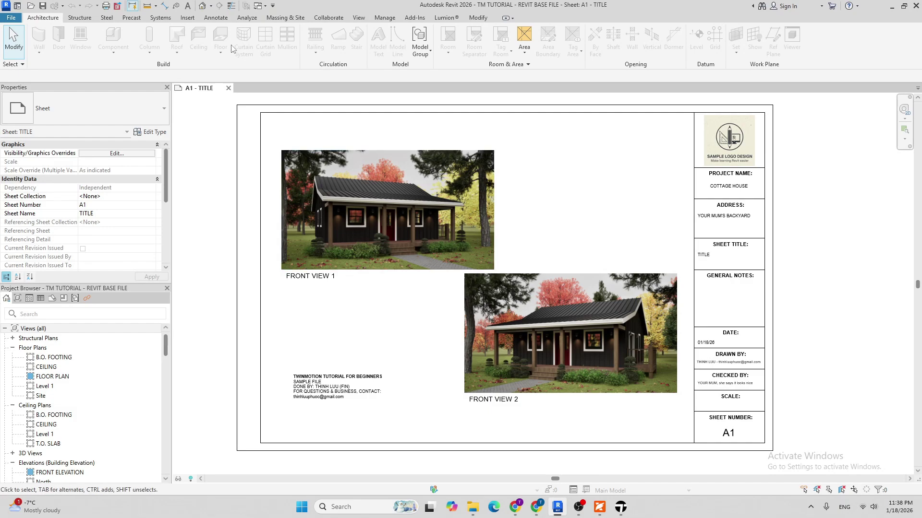
{"action": "left_click", "coordinate": [202, 9]}
Step: Examine the cottage model's exterior and site from the front and right sides, including the porch and walkway
{"action": "scroll", "coordinate": [537, 329], "scroll_direction": "up", "scroll_amount": 4}
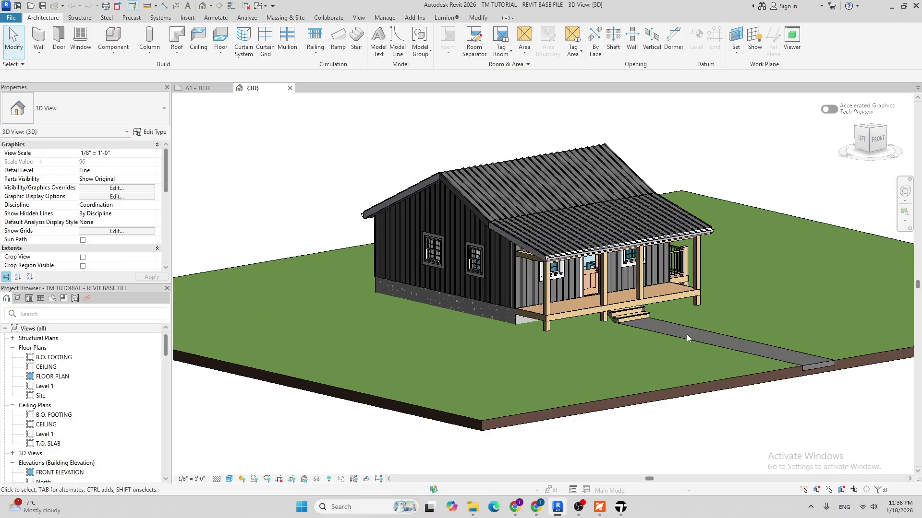
{"action": "scroll", "coordinate": [484, 277], "scroll_direction": "down", "scroll_amount": 2}
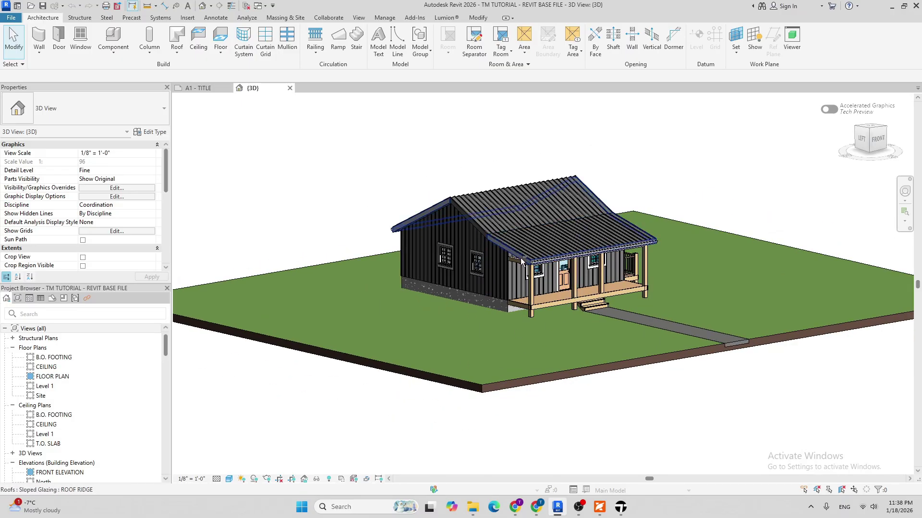
{"action": "middle_click_drag", "start_coordinate": [520, 261], "coordinate": [378, 252], "text": "shift"}
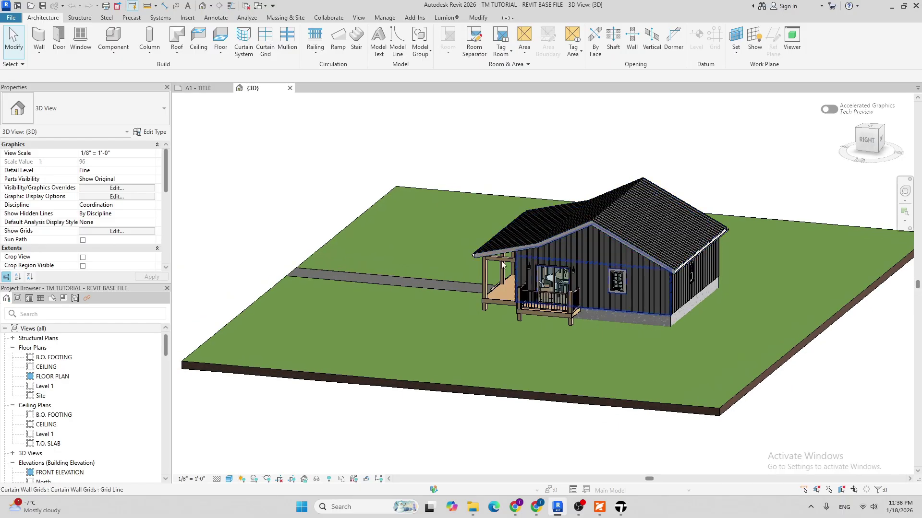
{"action": "middle_click_drag", "start_coordinate": [502, 264], "coordinate": [651, 171], "text": "shift"}
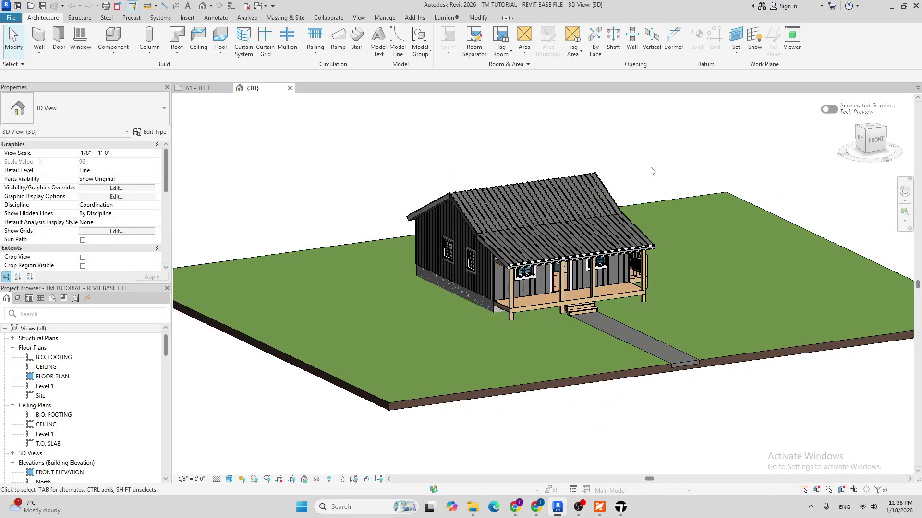
{"action": "scroll", "coordinate": [683, 278], "scroll_direction": "up", "scroll_amount": 3}
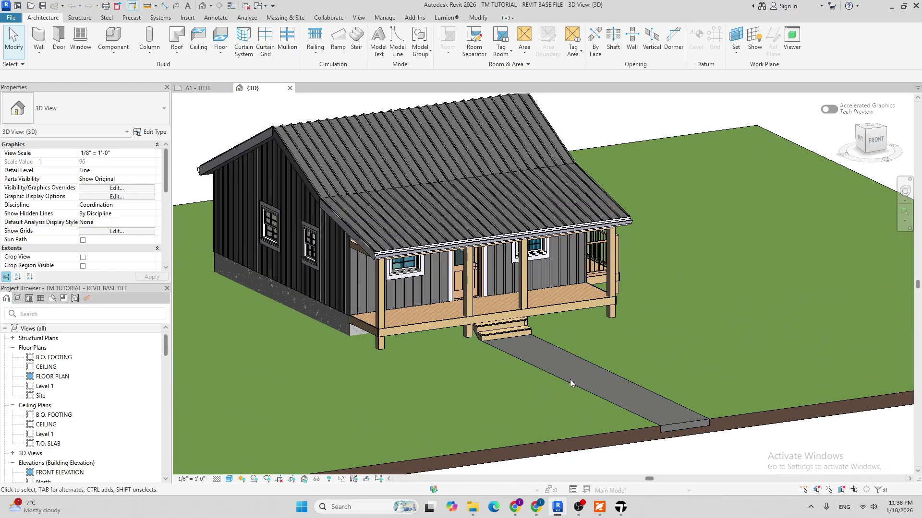
{"action": "scroll", "coordinate": [566, 382], "scroll_direction": "down", "scroll_amount": 3}
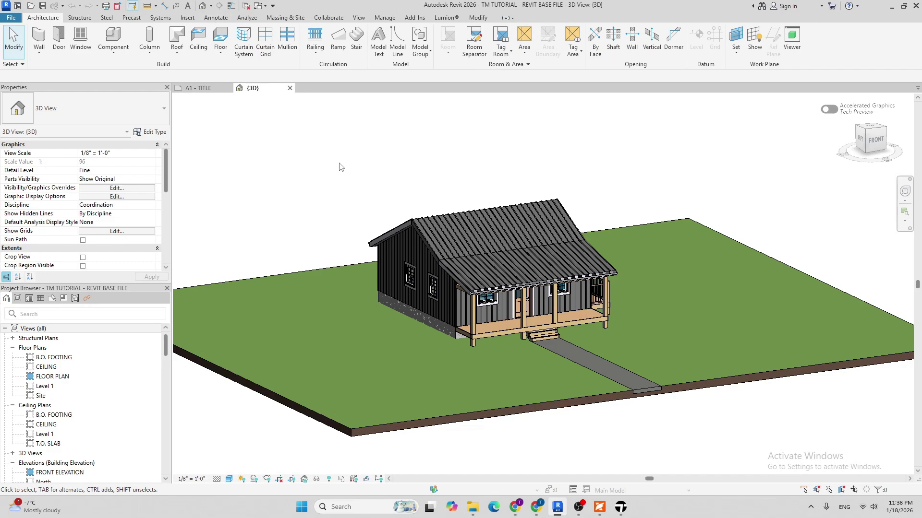
{"action": "middle_click_drag", "start_coordinate": [330, 153], "coordinate": [353, 165]}
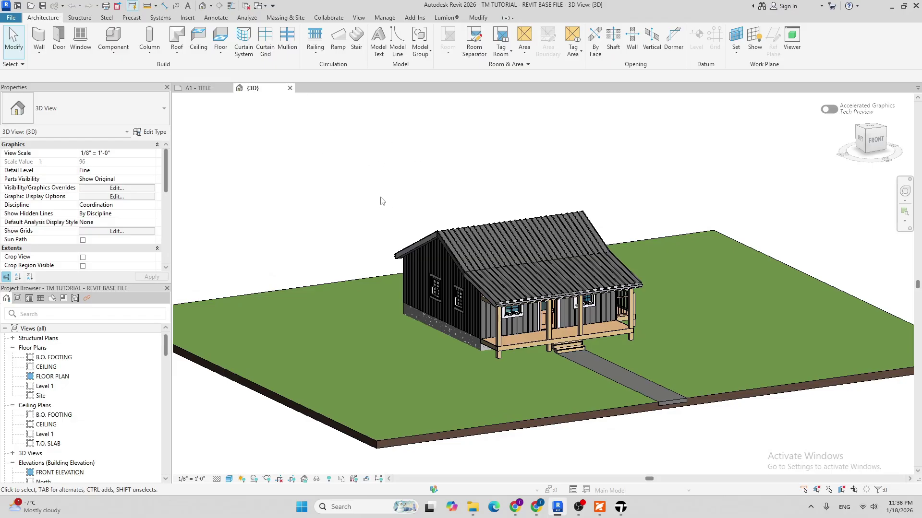
Step: Start an FBX export of the 3D view and choose the TM AFTER UPLOAD folder as its destination
{"action": "left_click", "coordinate": [12, 18]}
{"action": "mouse_move", "coordinate": [43, 163]}
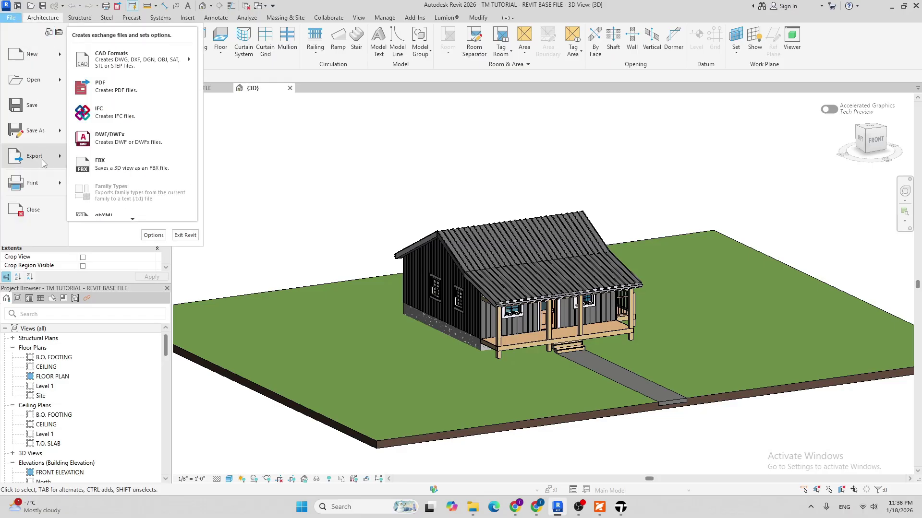
{"action": "left_click", "coordinate": [82, 167]}
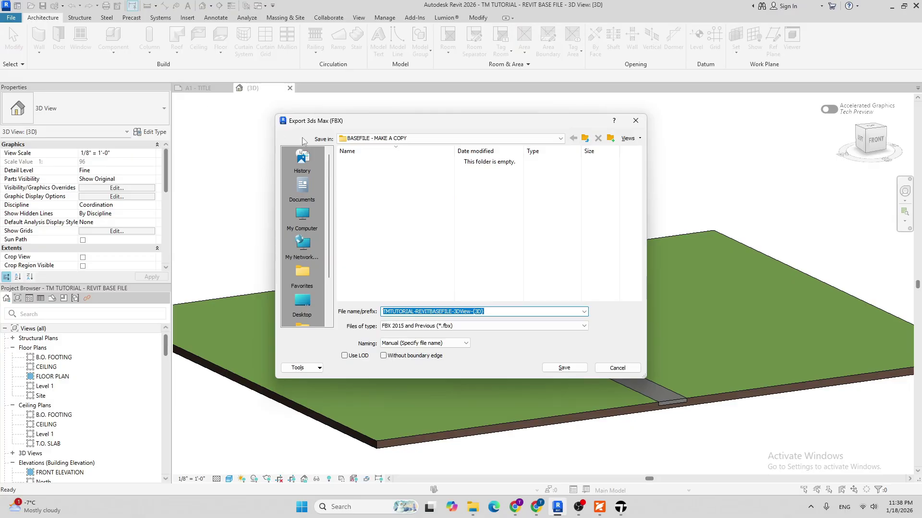
{"action": "left_click", "coordinate": [585, 139]}
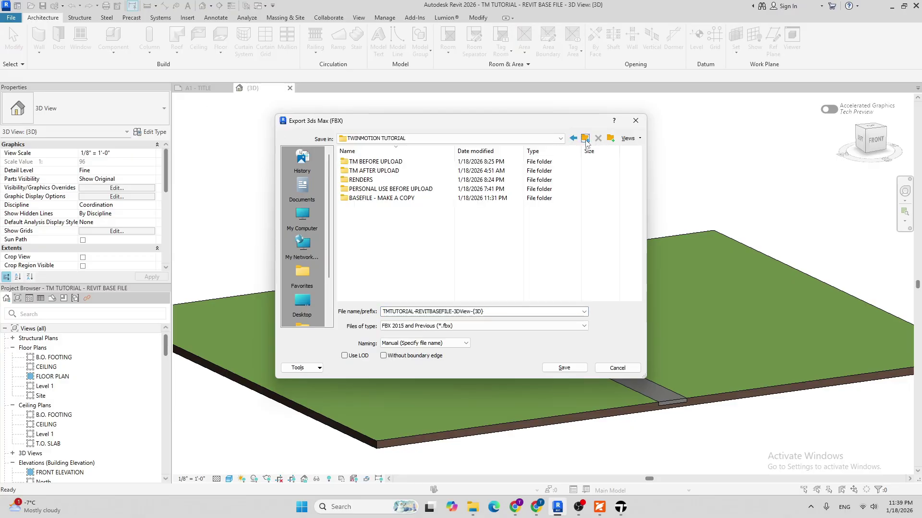
{"action": "double_click", "coordinate": [416, 174]}
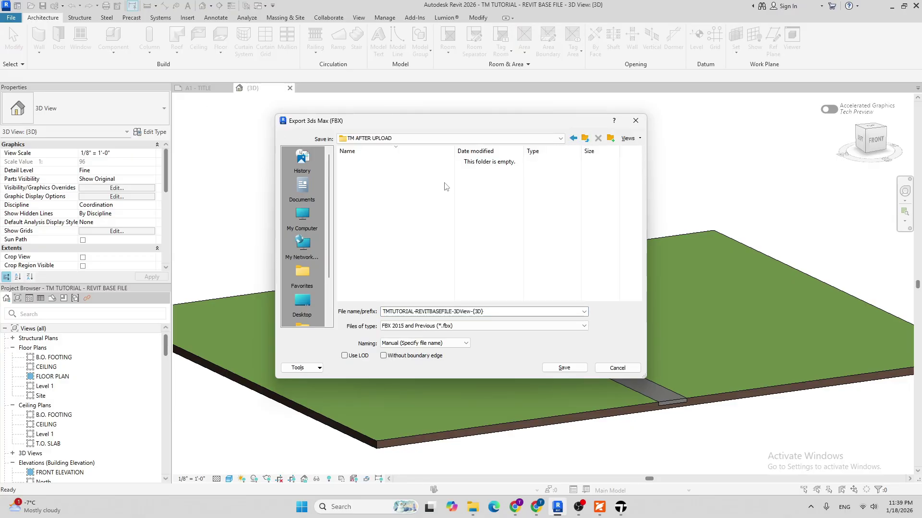
Step: Name the export file TM TUTORIAL FBX and save it as FBX 2015 and Previous
{"action": "left_click", "coordinate": [497, 311]}
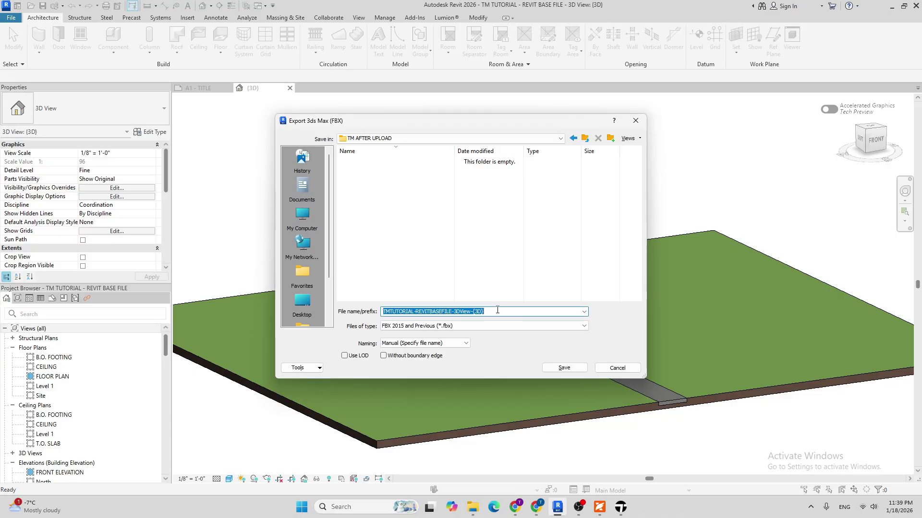
{"action": "type", "text": "tM"}
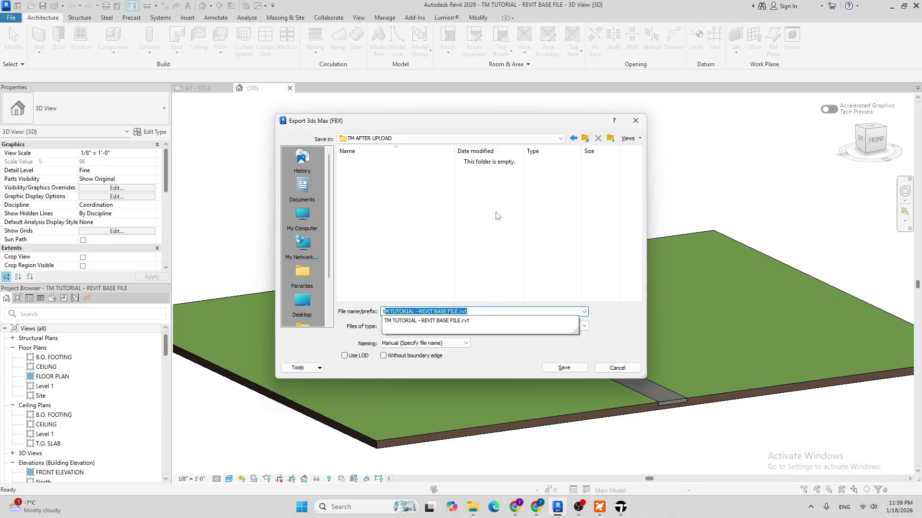
{"action": "key", "text": "BackSpace"}
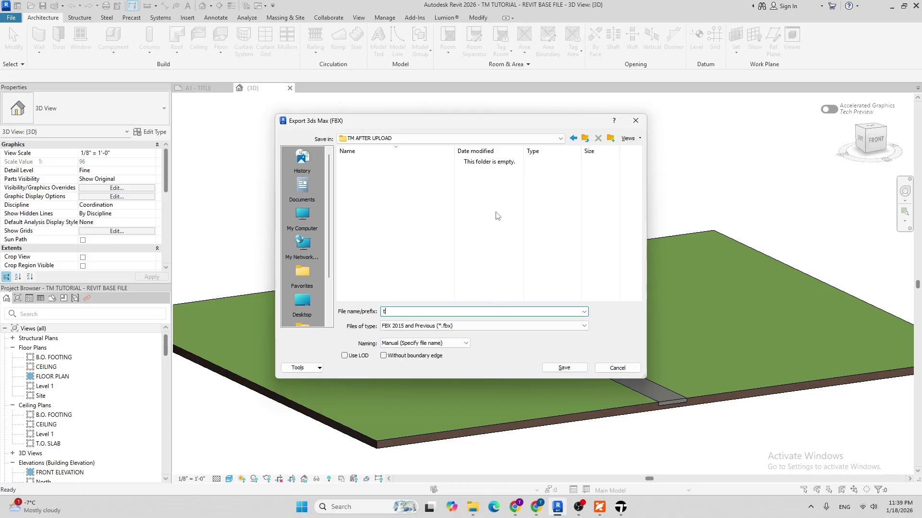
{"action": "key", "text": "BackSpace"}
{"action": "type", "text": "t"}
{"action": "key", "text": "BackSpace"}
{"action": "key", "text": "BackSpace"}
{"action": "type", "text": "t"}
{"action": "key", "text": "BackSpace"}
{"action": "key", "text": "BackSpace"}
{"action": "type", "text": "TM"}
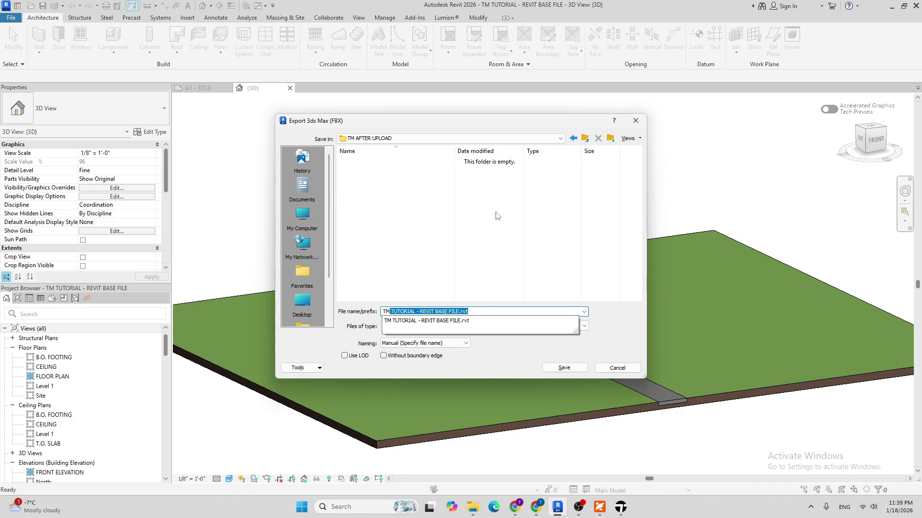
{"action": "type", "text": " TUTORAI"}
{"action": "key", "text": "BackSpace"}
{"action": "type", "text": "IAL FBX"}
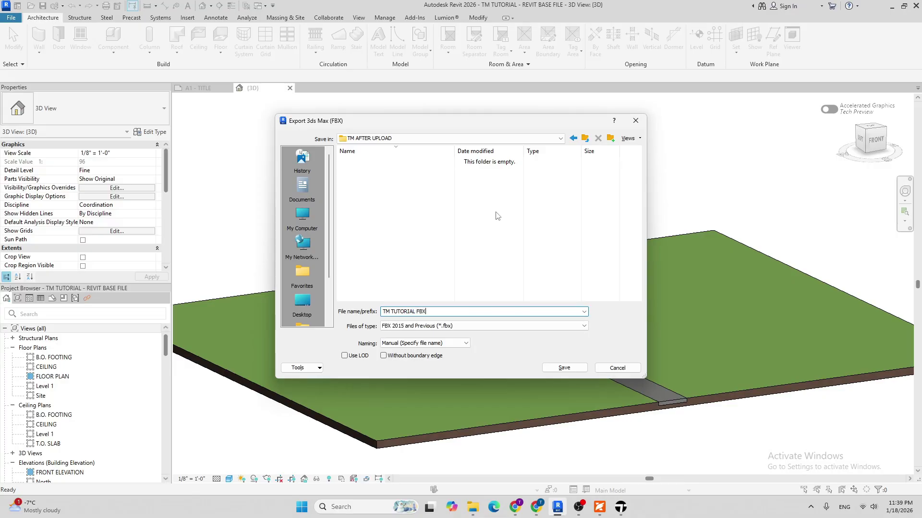
{"action": "left_click", "coordinate": [568, 367]}
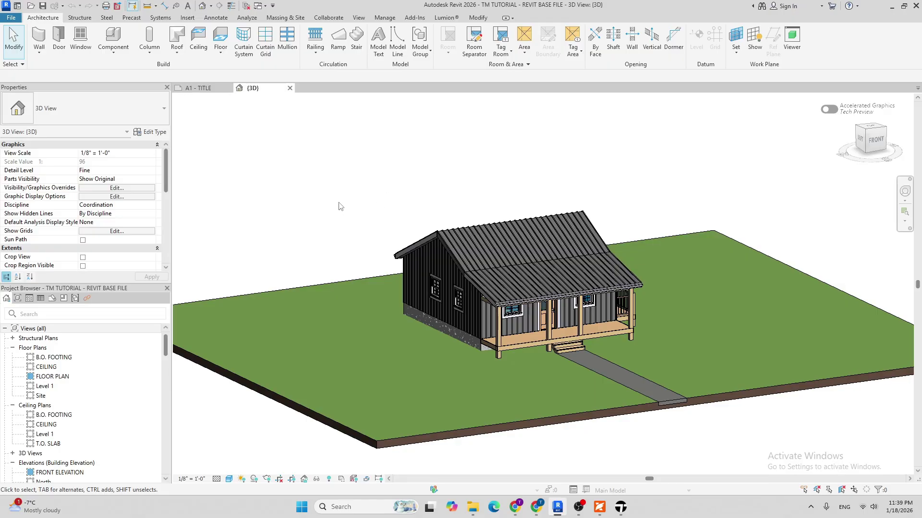
{"action": "scroll", "coordinate": [469, 301], "scroll_direction": "up", "scroll_amount": 2}
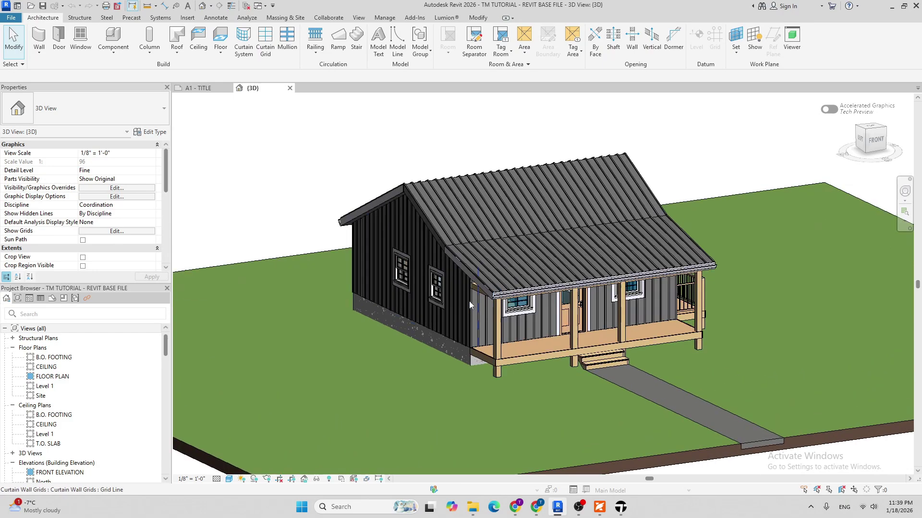
{"action": "scroll", "coordinate": [425, 298], "scroll_direction": "down", "scroll_amount": 3}
{"action": "middle_click_drag", "start_coordinate": [349, 212], "coordinate": [370, 204]}
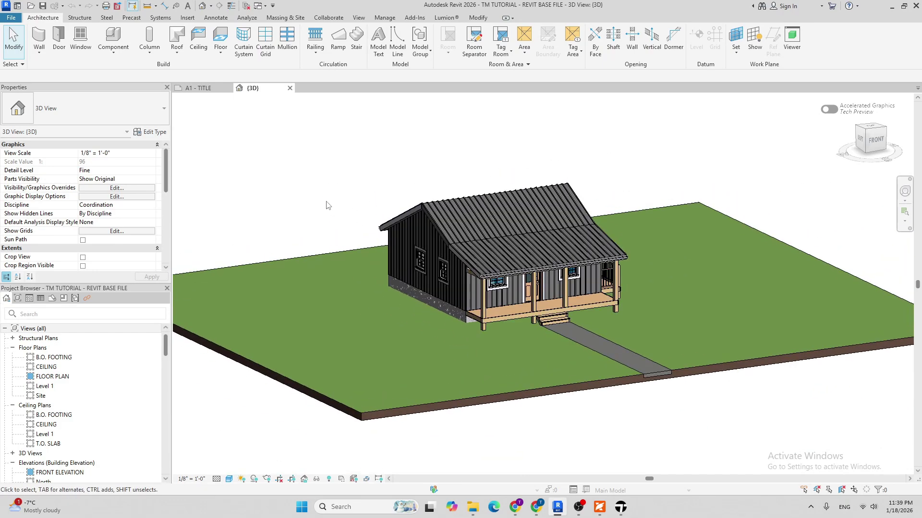
{"action": "middle_click_drag", "start_coordinate": [327, 190], "coordinate": [337, 206]}
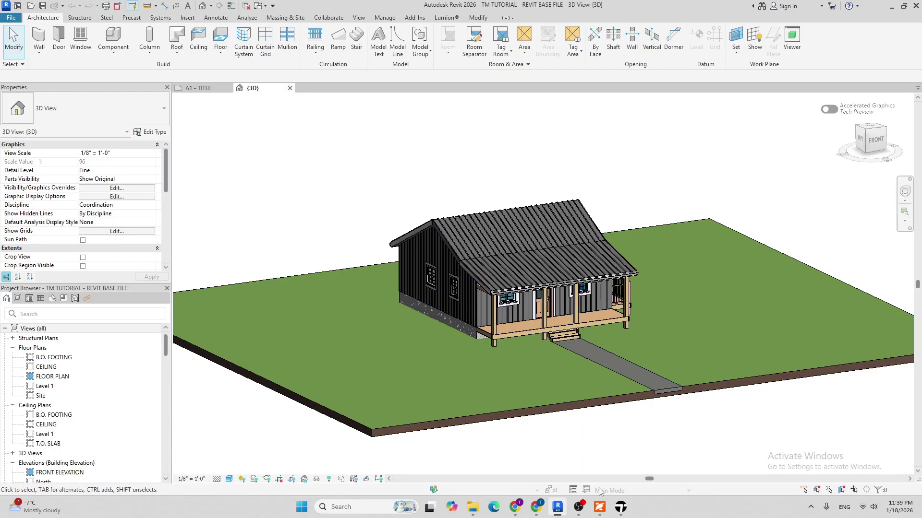
Step: Switch to Twinmotion and create a new scene
{"action": "left_click", "coordinate": [621, 508]}
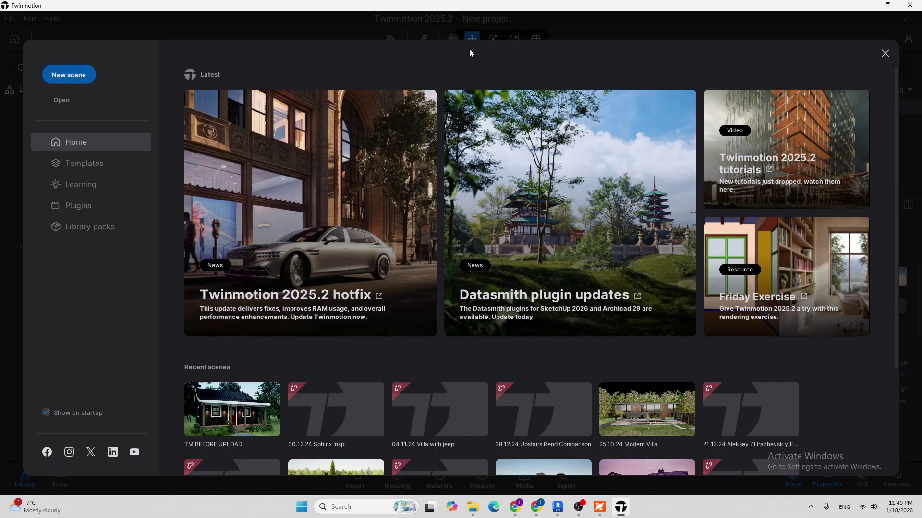
{"action": "left_click", "coordinate": [88, 75]}
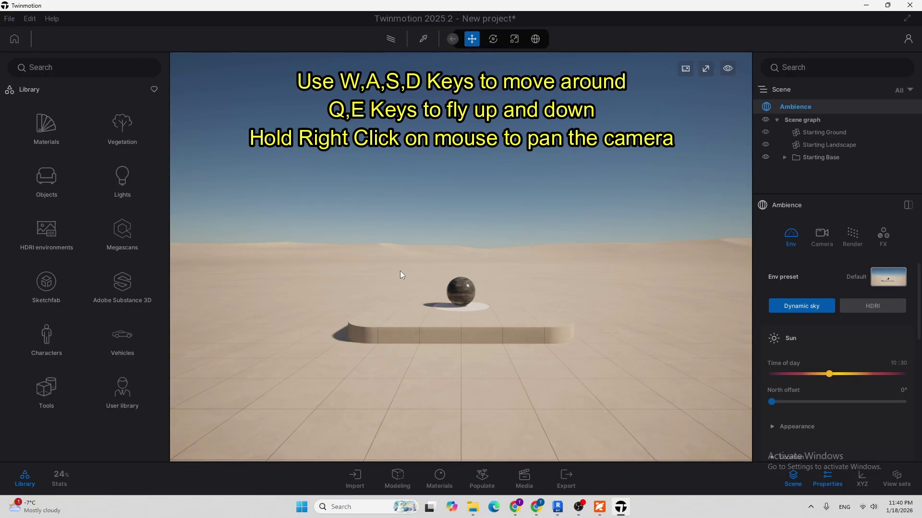
Step: Try out camera navigation in the new scene by moving forward, backward, sideways, up and down around the sphere
{"action": "key", "text": "w"}
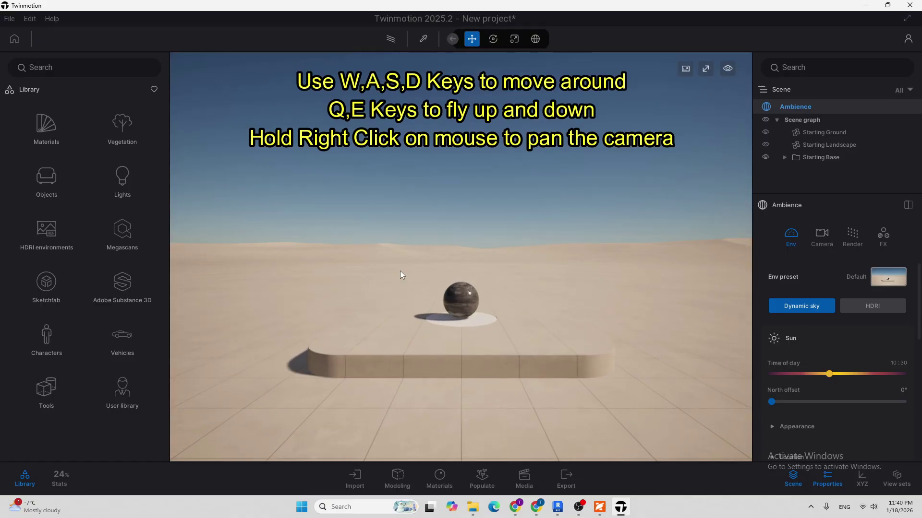
{"action": "key", "text": "s"}
{"action": "key", "text": "a"}
{"action": "key", "text": "d"}
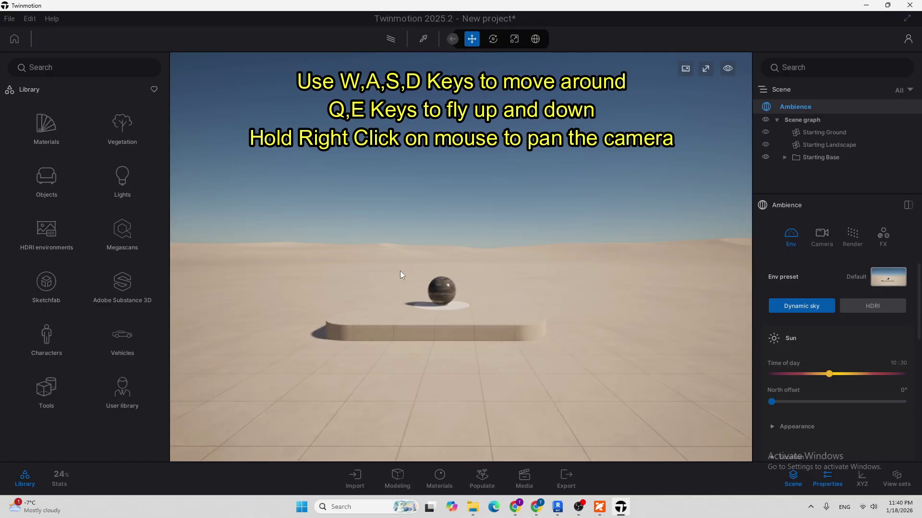
{"action": "key", "text": "e"}
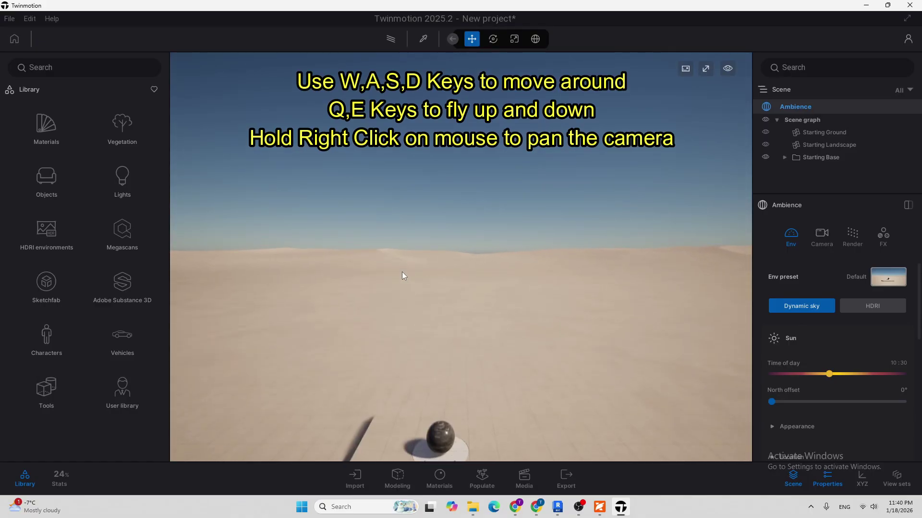
{"action": "key", "text": "q"}
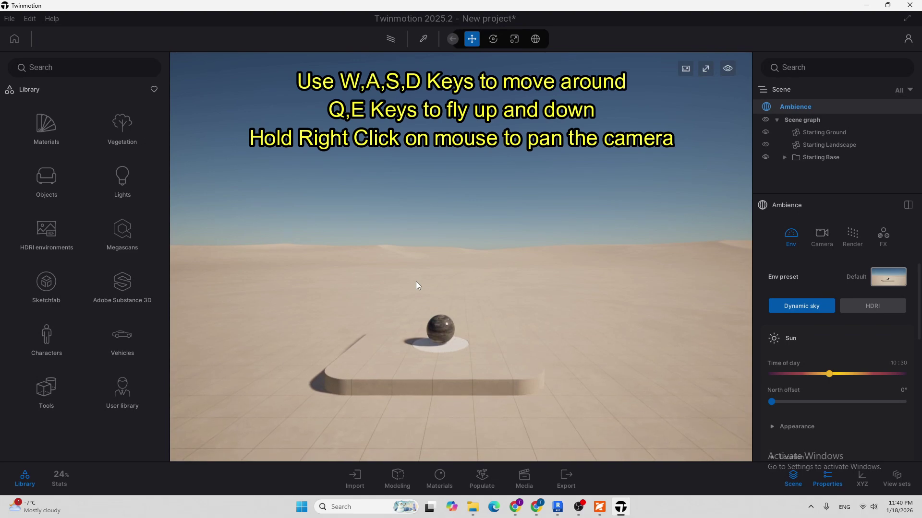
Step: Practise moving the camera sideways, forward and backward around the sphere platform
{"action": "key", "text": "a"}
{"action": "key", "text": "s"}
{"action": "key", "text": "d"}
{"action": "key", "text": "w"}
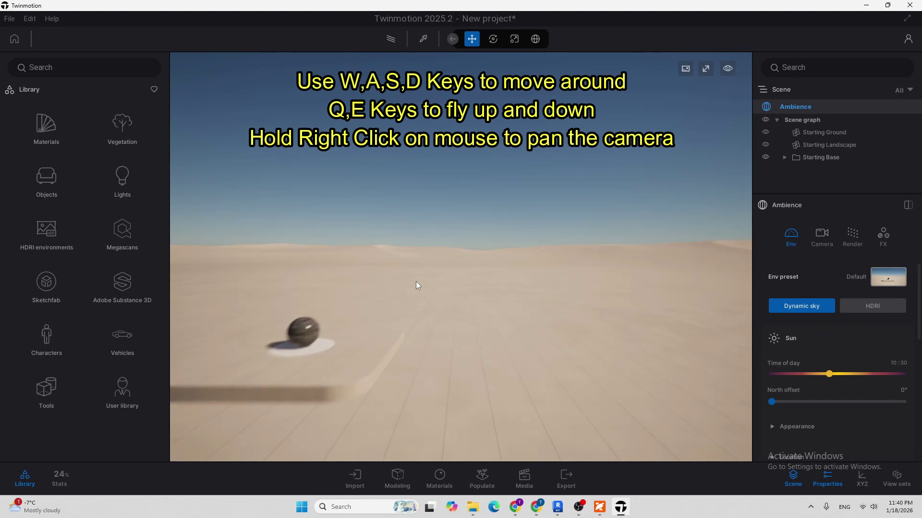
{"action": "key", "text": "a"}
{"action": "key", "text": "s"}
{"action": "key", "text": "d"}
{"action": "key", "text": "w"}
{"action": "key", "text": "a"}
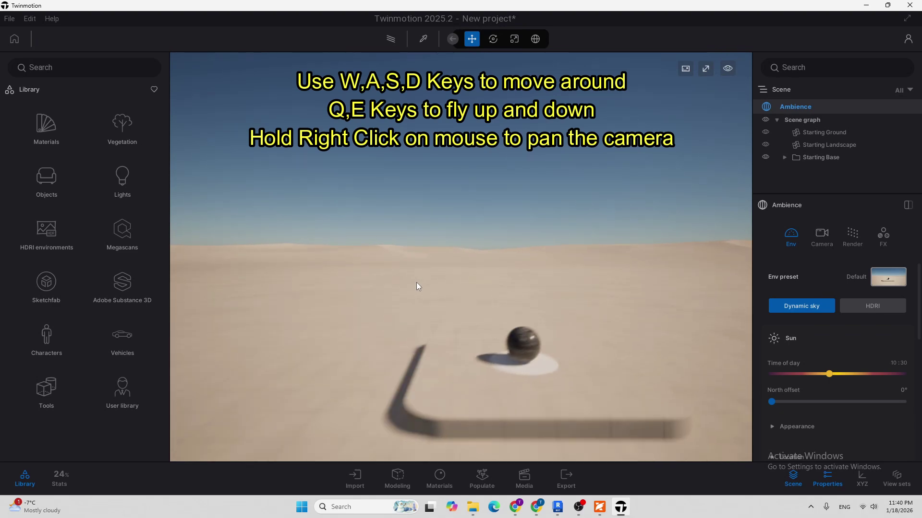
{"action": "key", "text": "s"}
{"action": "key", "text": "d"}
{"action": "key", "text": "w"}
{"action": "key", "text": "a"}
{"action": "key", "text": "d"}
{"action": "key", "text": "s"}
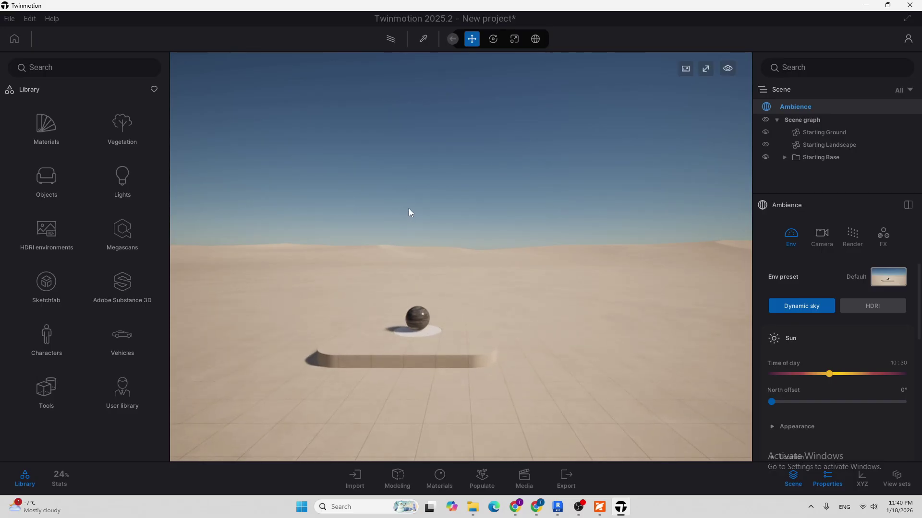
Step: Turn the camera to see the sphere platform at an angle and fly past it in different directions
{"action": "right_click_drag", "start_coordinate": [405, 211], "coordinate": [483, 200]}
{"action": "key", "text": "s"}
{"action": "key", "text": "w"}
{"action": "key", "text": "a"}
{"action": "key", "text": "s"}
{"action": "key", "text": "d"}
{"action": "key", "text": "a"}
{"action": "key", "text": "w"}
{"action": "key", "text": "a"}
{"action": "key", "text": "d"}
{"action": "key", "text": "w"}
{"action": "key", "text": "a"}
{"action": "key", "text": "d"}
{"action": "key", "text": "a"}
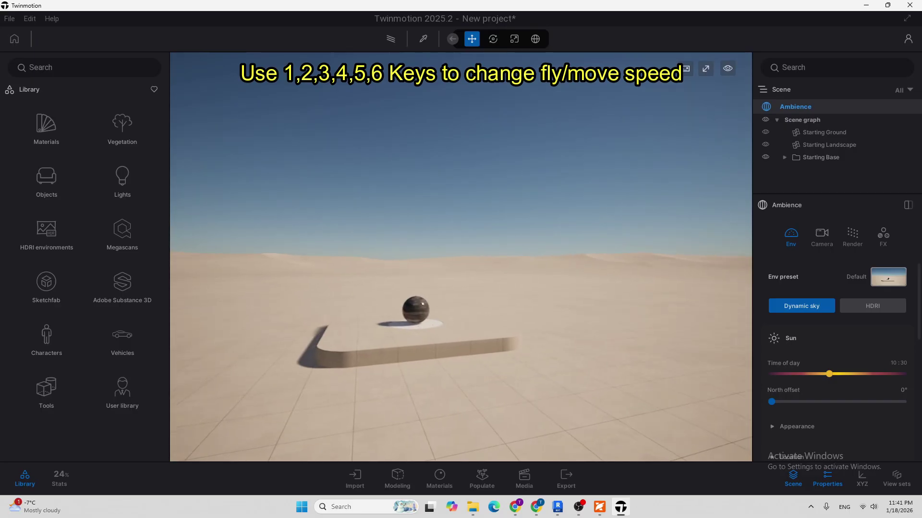
{"action": "key", "text": "a"}
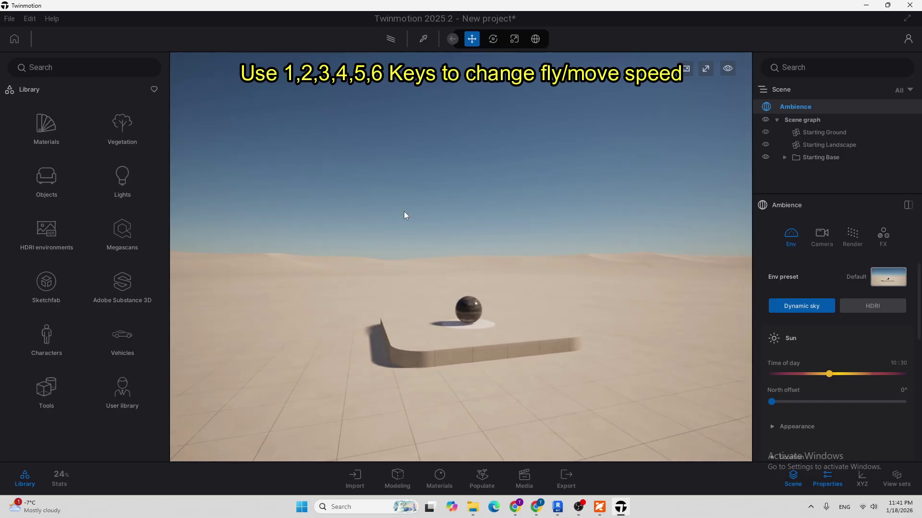
{"action": "key", "text": "a"}
{"action": "key", "text": "s"}
Step: Raise the camera and pull back for a wide view of the platform, and fly close to the sphere and back out
{"action": "mouse_move", "coordinate": [439, 269]}
{"action": "right_mouse_down"}
{"action": "mouse_move", "coordinate": [472, 282]}
{"action": "mouse_move", "coordinate": [447, 274]}
{"action": "right_mouse_up"}
{"action": "key", "text": "w"}
{"action": "key", "text": "e"}
{"action": "key", "text": "s"}
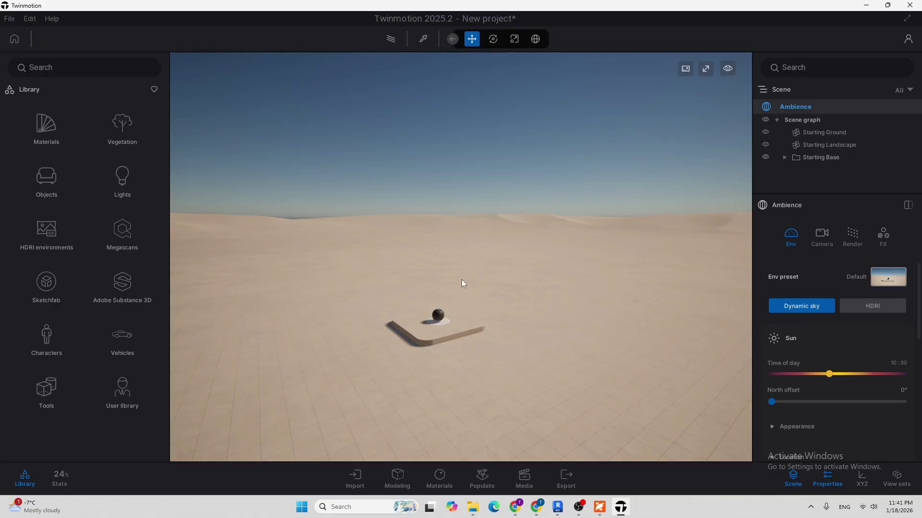
{"action": "key", "text": "s"}
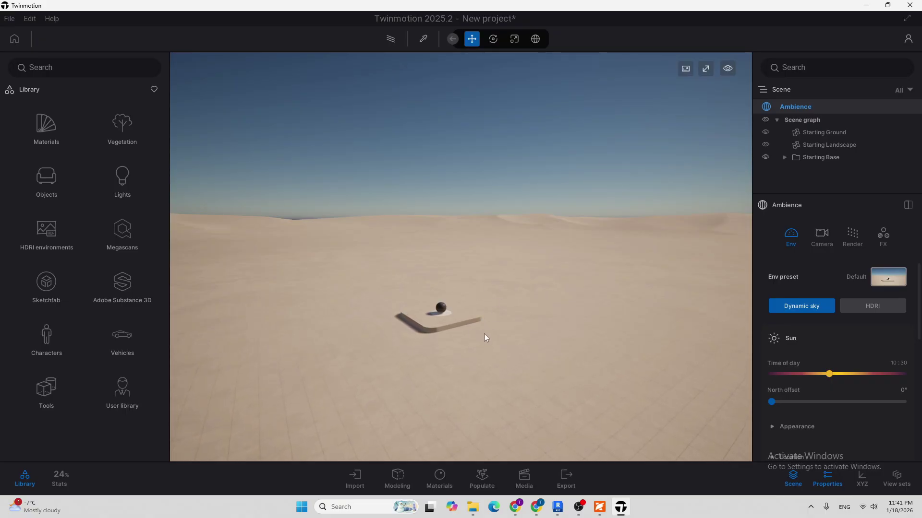
{"action": "scroll", "coordinate": [484, 327], "scroll_direction": "up", "scroll_amount": 3}
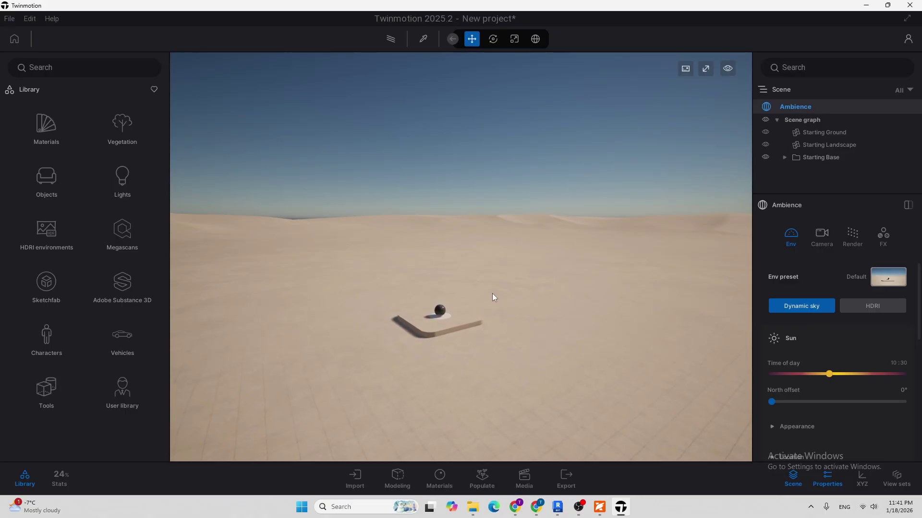
{"action": "right_click_drag", "start_coordinate": [492, 294], "coordinate": [479, 312]}
{"action": "key", "text": "w"}
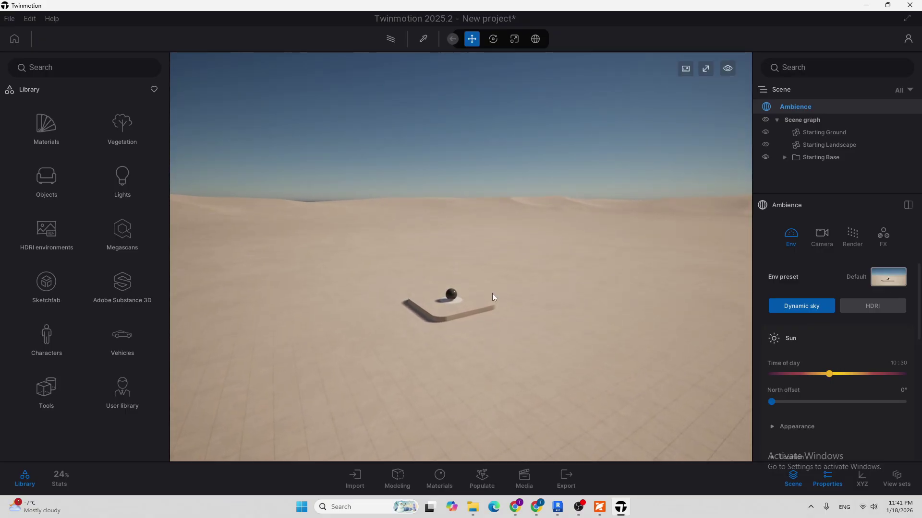
{"action": "key", "text": "w"}
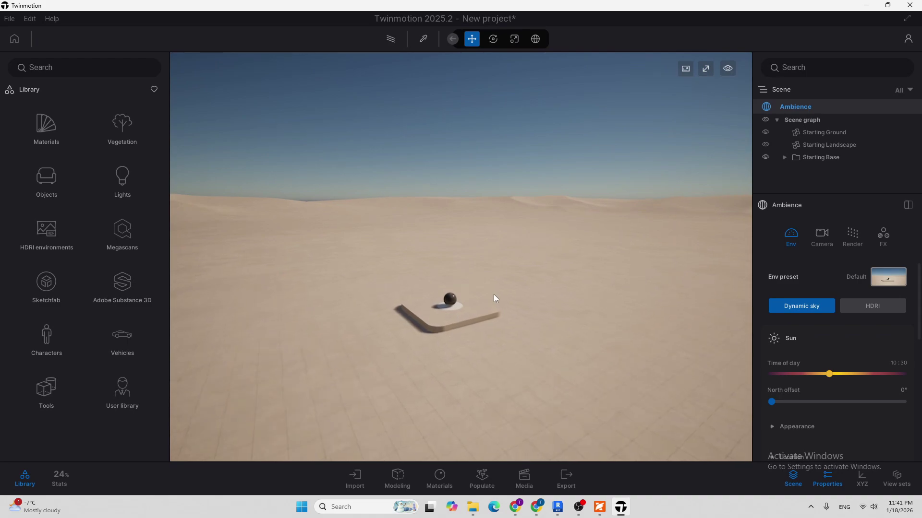
{"action": "key", "text": "w"}
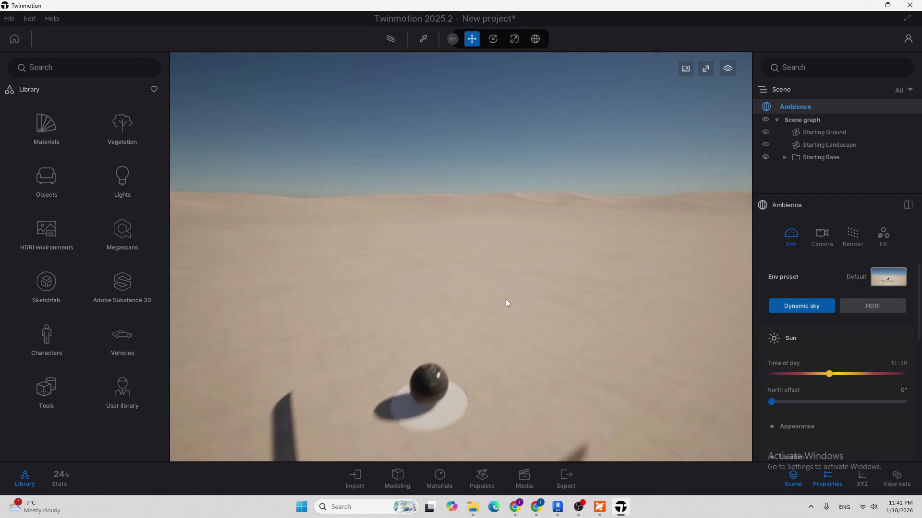
{"action": "mouse_move", "coordinate": [506, 298]}
{"action": "right_mouse_down"}
{"action": "mouse_move", "coordinate": [507, 265]}
{"action": "mouse_move", "coordinate": [423, 283]}
{"action": "mouse_move", "coordinate": [415, 276]}
{"action": "mouse_move", "coordinate": [508, 298]}
{"action": "right_mouse_up"}
{"action": "key", "text": "w"}
{"action": "key", "text": "w"}
{"action": "key", "text": "s"}
{"action": "key", "text": "a"}
{"action": "key", "text": "e"}
{"action": "key", "text": "w"}
{"action": "key", "text": "a"}
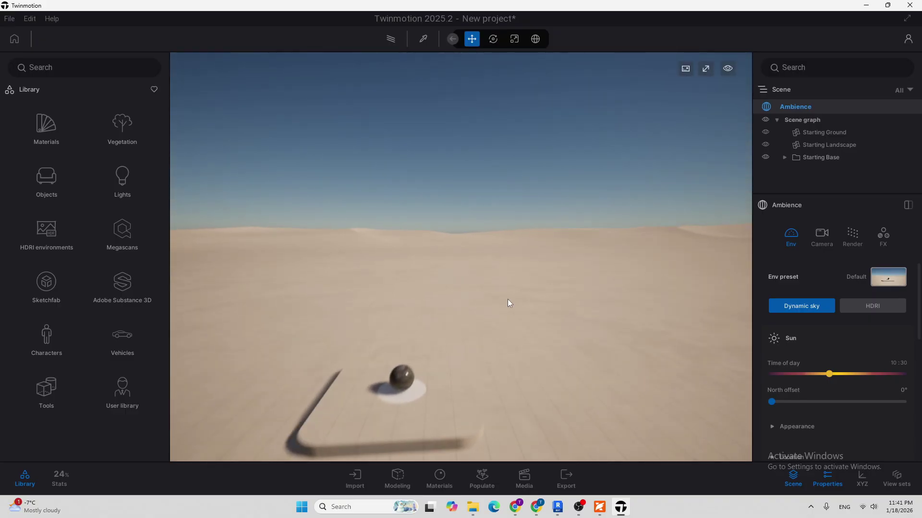
{"action": "key", "text": "s"}
{"action": "key", "text": "a"}
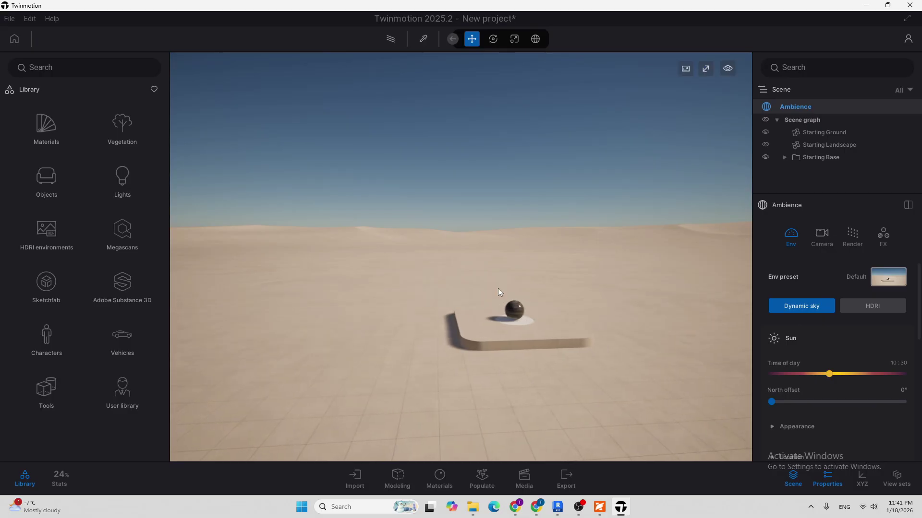
Step: Check the navigation speed setting and set the scene's time of day to 06:30
{"action": "left_click", "coordinate": [728, 68]}
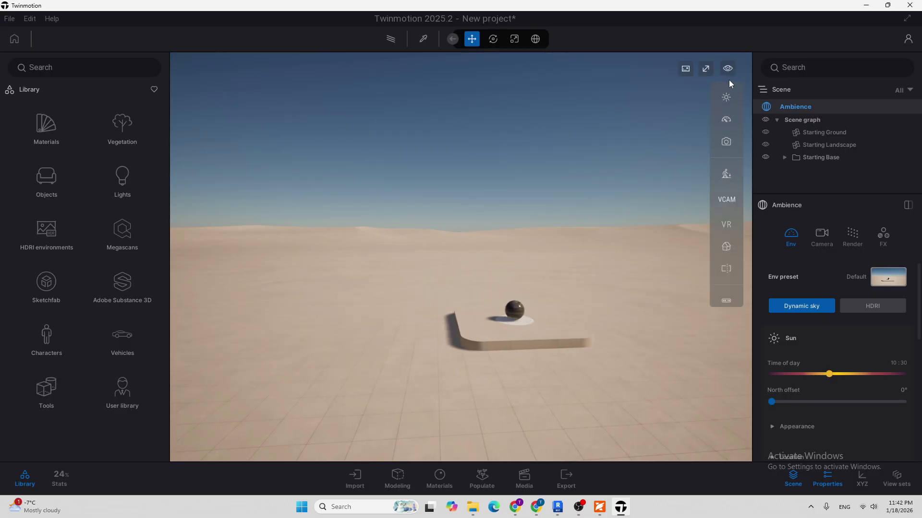
{"action": "left_click", "coordinate": [727, 120]}
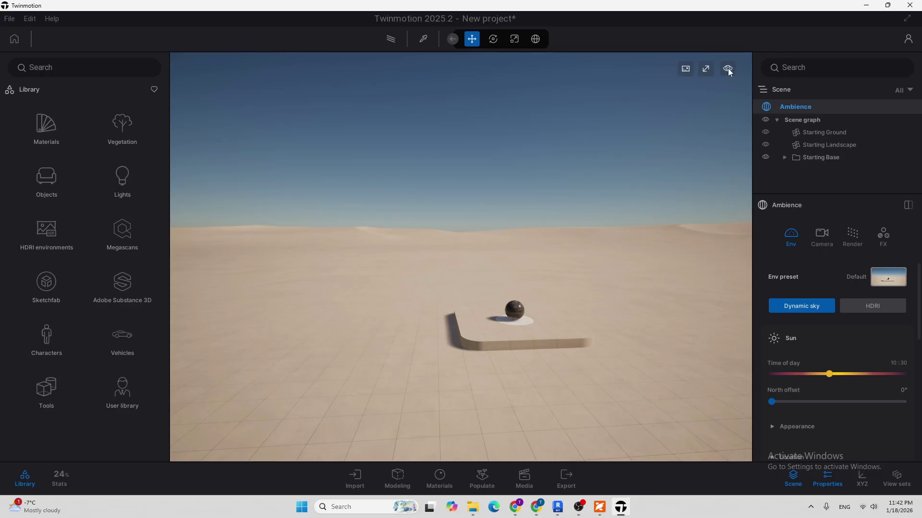
{"action": "mouse_move", "coordinate": [728, 71]}
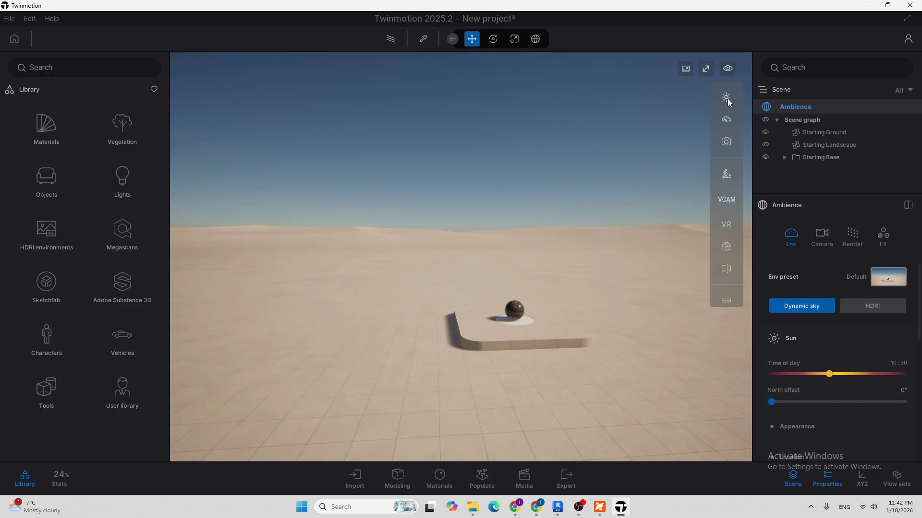
{"action": "mouse_move", "coordinate": [727, 99]}
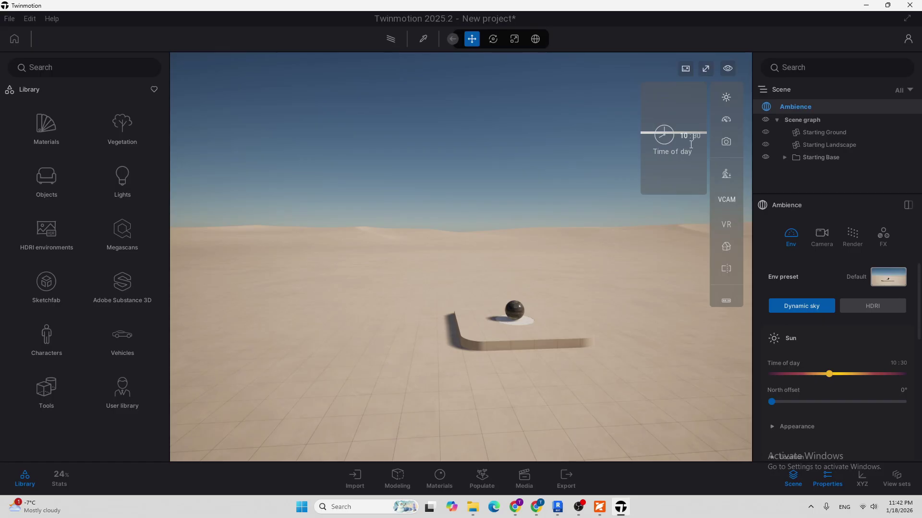
{"action": "mouse_move", "coordinate": [656, 136]}
{"action": "left_mouse_down"}
{"action": "mouse_move", "coordinate": [646, 142]}
{"action": "mouse_move", "coordinate": [643, 125]}
{"action": "mouse_move", "coordinate": [653, 132]}
{"action": "left_mouse_up"}
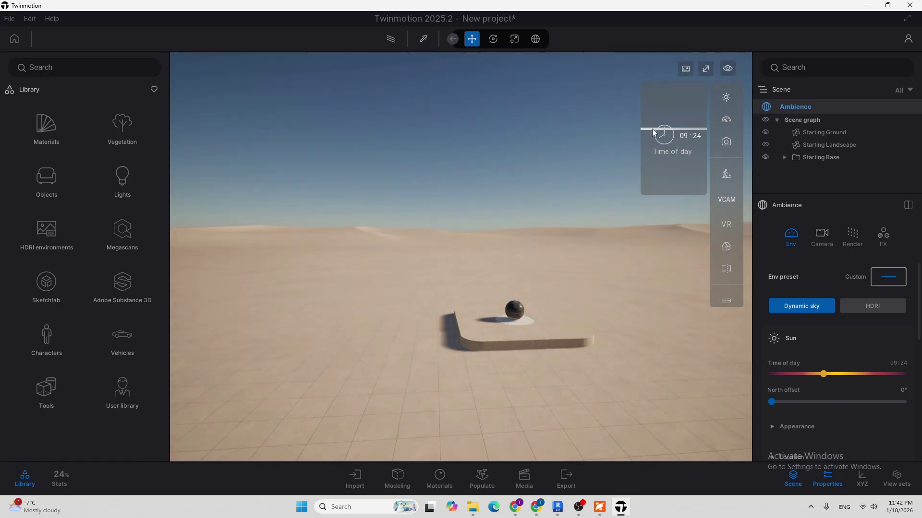
{"action": "left_click", "coordinate": [688, 135]}
{"action": "type", "text": "06:30"}
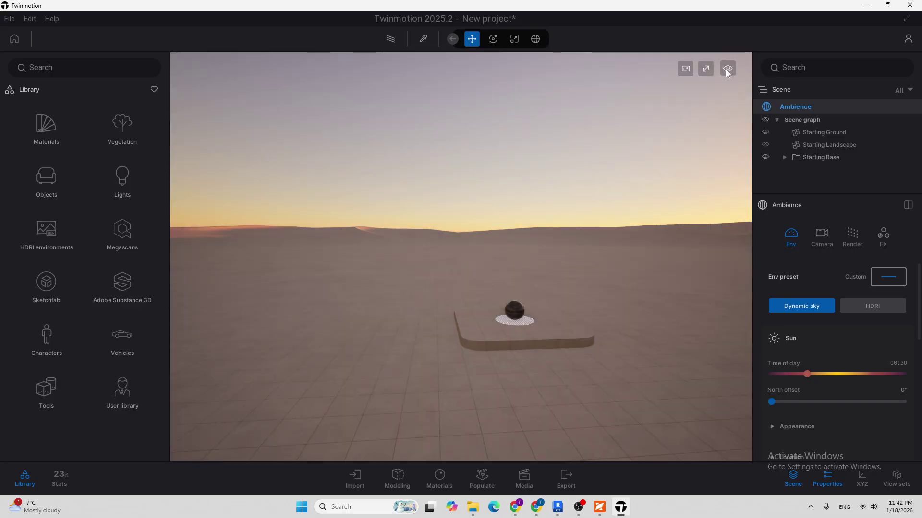
Step: Set the time of day to 08:30 and view the sphere platform's shadows from an angle
{"action": "left_click", "coordinate": [725, 69]}
{"action": "mouse_move", "coordinate": [727, 99]}
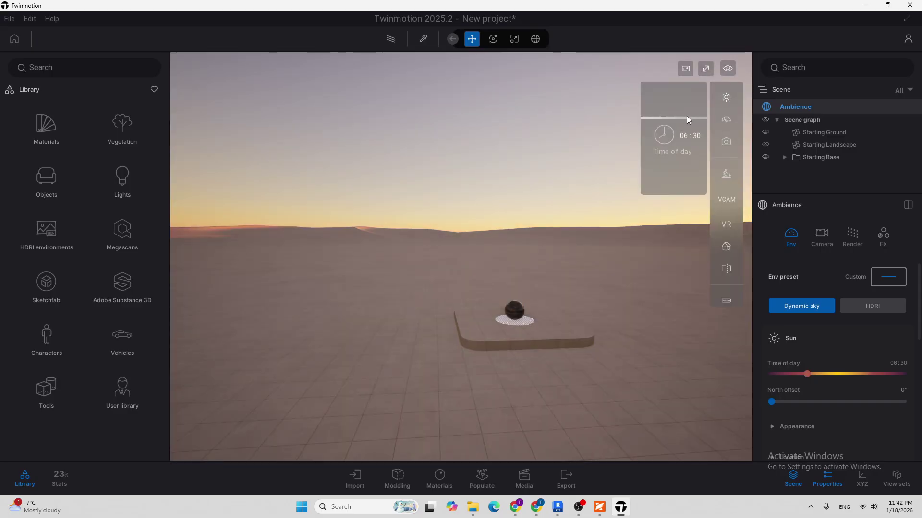
{"action": "mouse_move", "coordinate": [687, 118]}
{"action": "left_mouse_down"}
{"action": "mouse_move", "coordinate": [685, 92]}
{"action": "mouse_move", "coordinate": [687, 124]}
{"action": "left_mouse_up"}
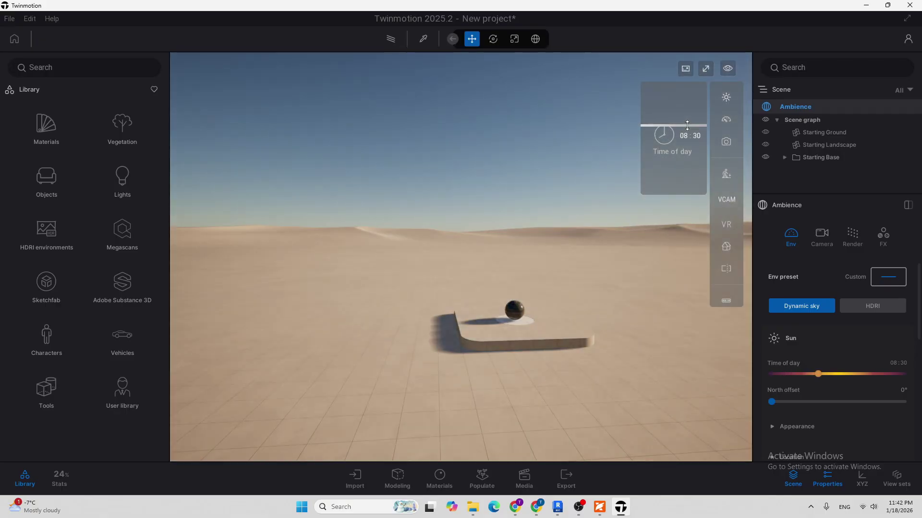
{"action": "scroll", "coordinate": [534, 160], "scroll_direction": "up", "scroll_amount": 5}
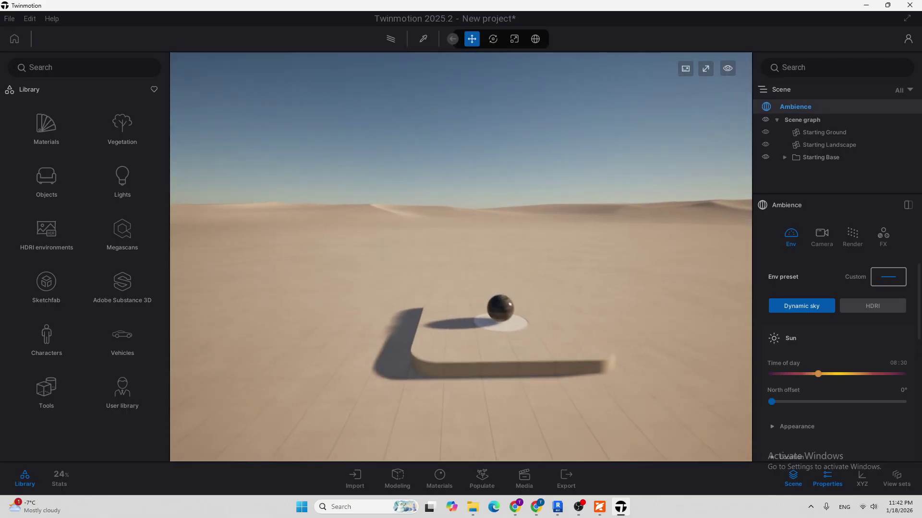
{"action": "key", "text": "s"}
{"action": "right_click_drag", "start_coordinate": [533, 161], "coordinate": [550, 149]}
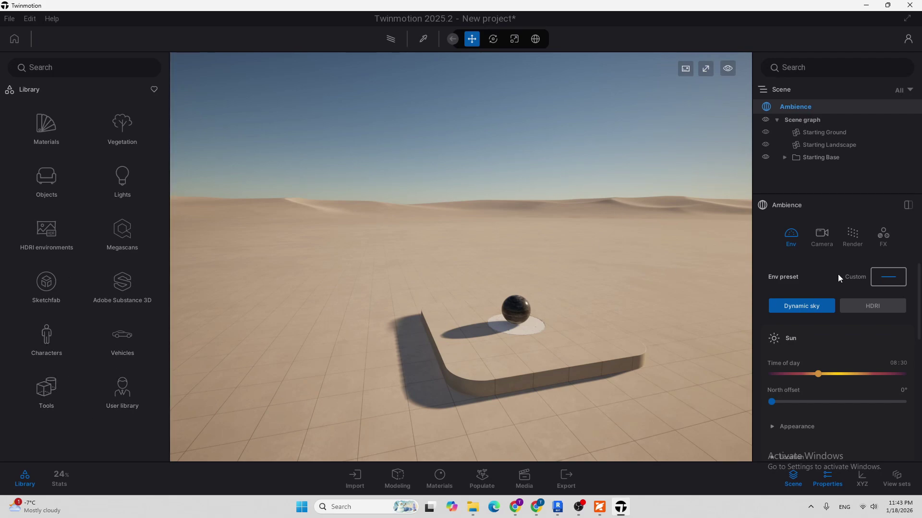
Step: Adjust the sun's time of day to 08:18 in the Ambience environment settings
{"action": "scroll", "coordinate": [840, 296], "scroll_direction": "down", "scroll_amount": 2}
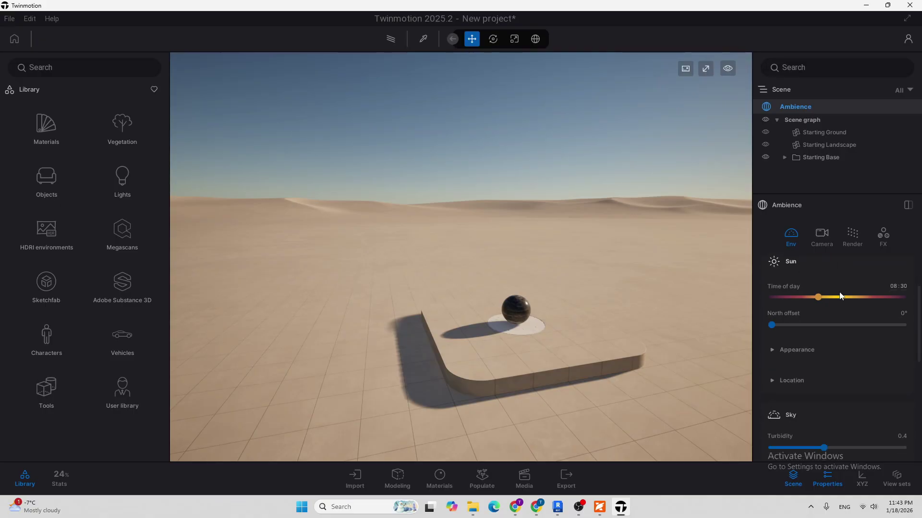
{"action": "scroll", "coordinate": [855, 300], "scroll_direction": "up", "scroll_amount": 2}
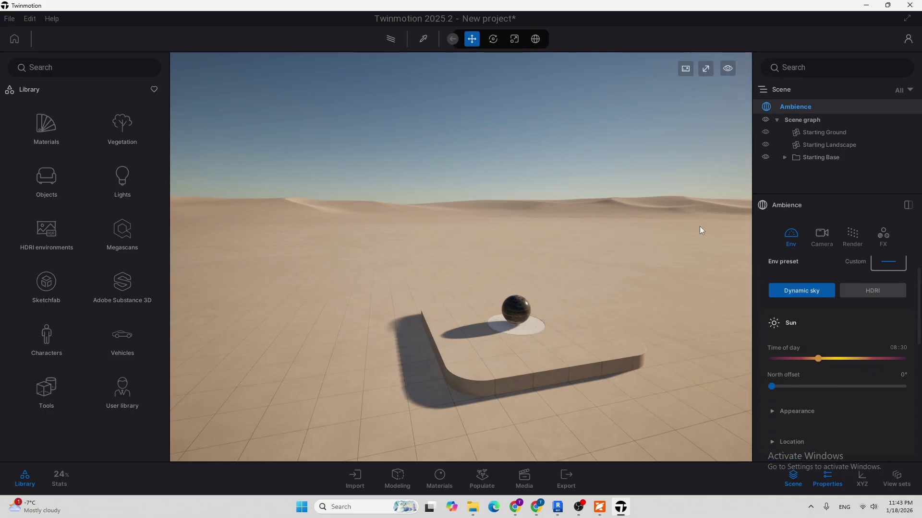
{"action": "scroll", "coordinate": [816, 351], "scroll_direction": "down", "scroll_amount": 1}
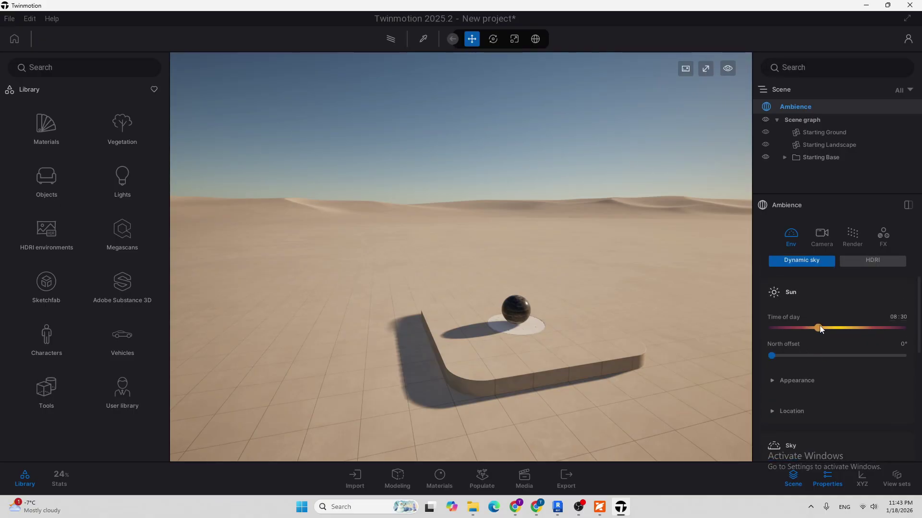
{"action": "mouse_move", "coordinate": [820, 328]}
{"action": "left_mouse_down"}
{"action": "mouse_move", "coordinate": [831, 328]}
{"action": "mouse_move", "coordinate": [817, 330]}
{"action": "left_mouse_up"}
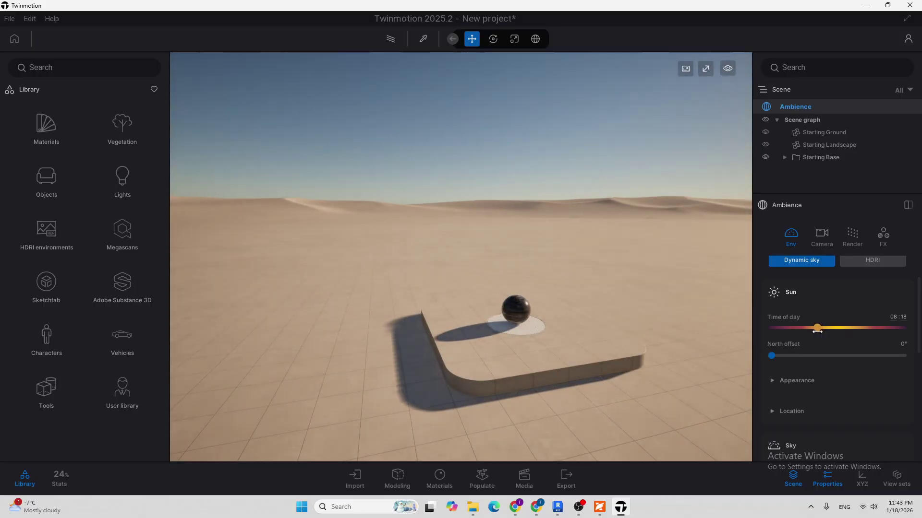
{"action": "mouse_move", "coordinate": [768, 357]}
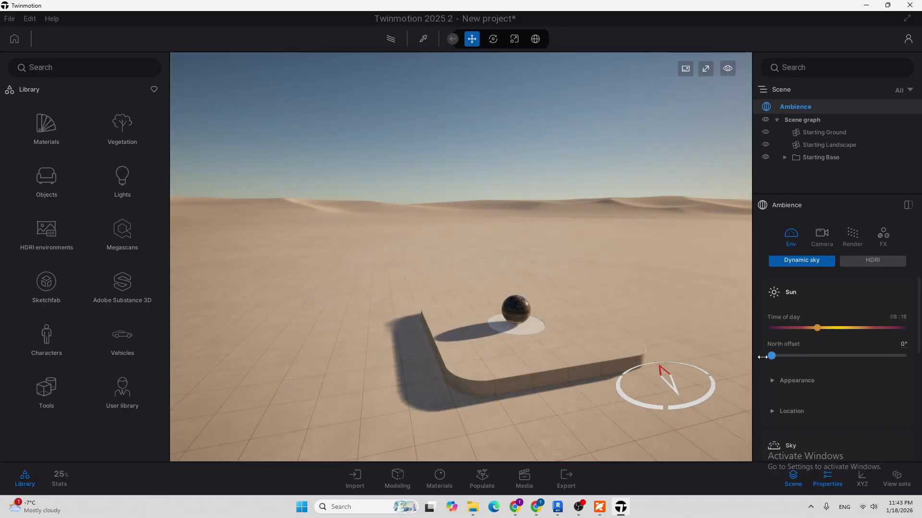
Step: Expand the Season settings and examine the sky, clouds, season, wind, fog, horizon and ocean options of the environment
{"action": "scroll", "coordinate": [799, 353], "scroll_direction": "down", "scroll_amount": 6}
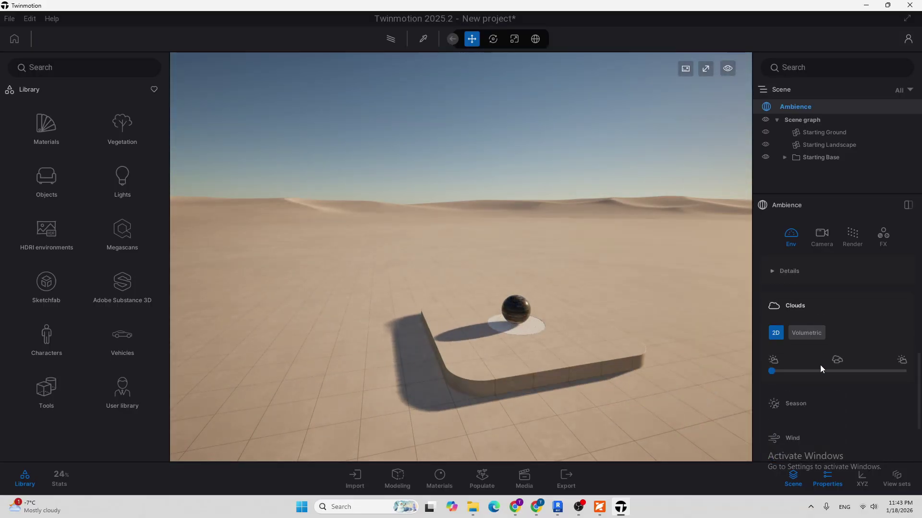
{"action": "scroll", "coordinate": [820, 368], "scroll_direction": "down", "scroll_amount": 2}
{"action": "left_click", "coordinate": [809, 297]}
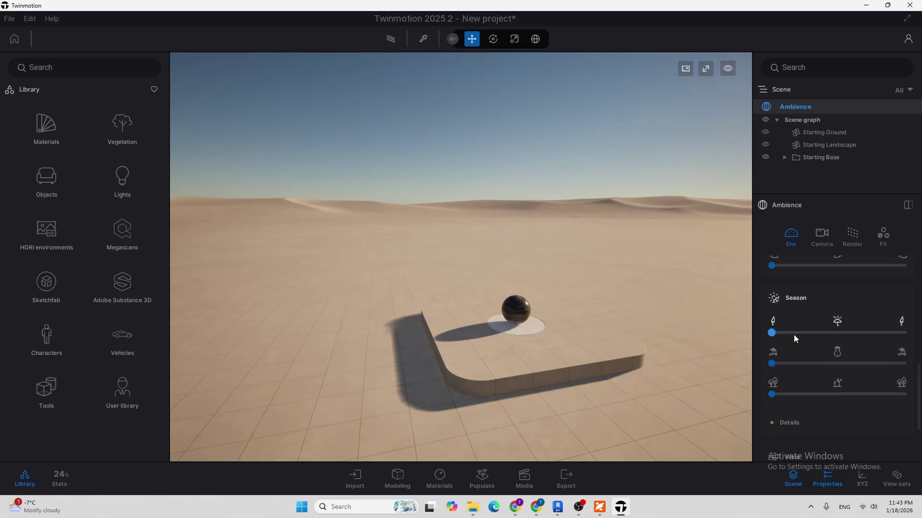
{"action": "scroll", "coordinate": [808, 388], "scroll_direction": "up", "scroll_amount": 2}
{"action": "scroll", "coordinate": [796, 356], "scroll_direction": "down", "scroll_amount": 2}
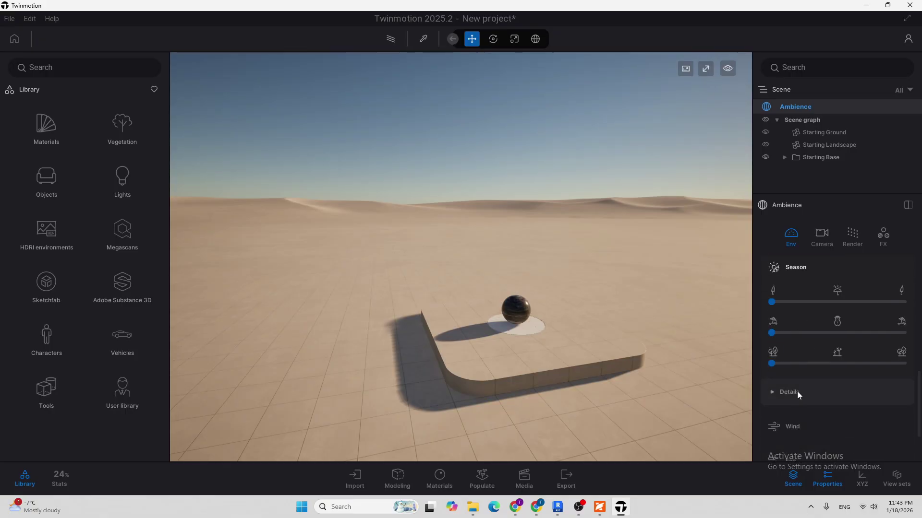
{"action": "scroll", "coordinate": [792, 379], "scroll_direction": "down", "scroll_amount": 2}
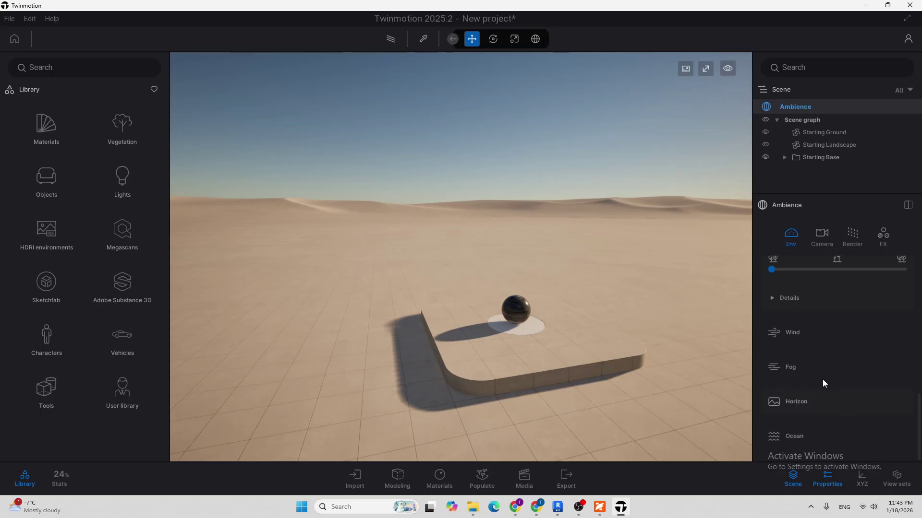
{"action": "scroll", "coordinate": [824, 369], "scroll_direction": "up", "scroll_amount": 2}
{"action": "scroll", "coordinate": [826, 319], "scroll_direction": "up", "scroll_amount": 7}
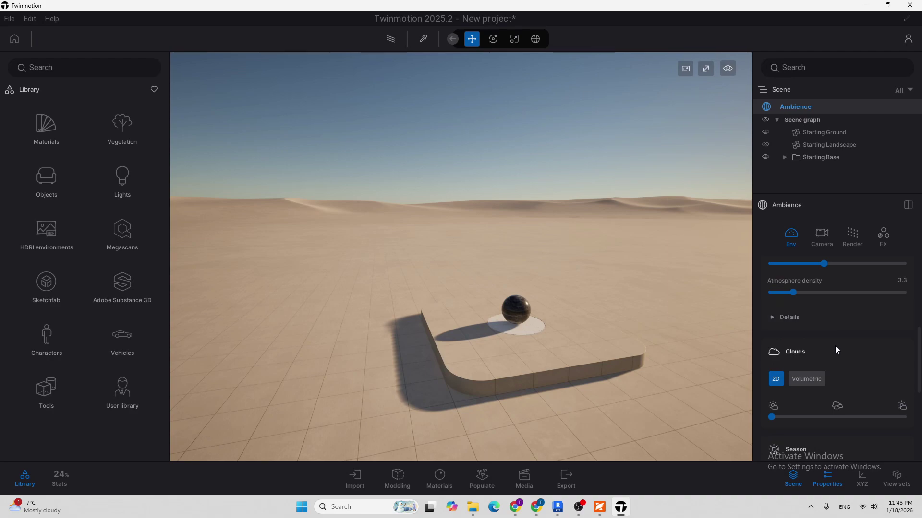
{"action": "scroll", "coordinate": [834, 346], "scroll_direction": "up", "scroll_amount": 2}
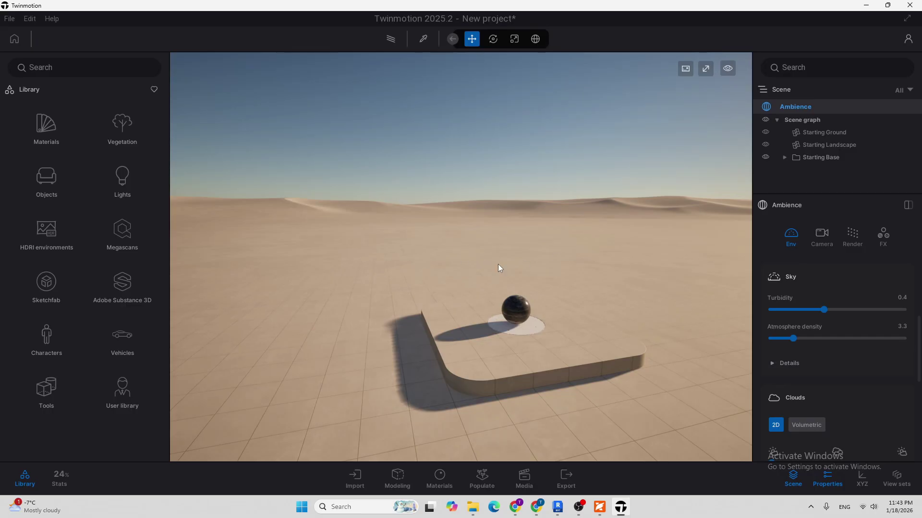
{"action": "mouse_move", "coordinate": [497, 264]}
{"action": "right_mouse_down"}
{"action": "mouse_move", "coordinate": [413, 273]}
{"action": "mouse_move", "coordinate": [497, 274]}
{"action": "right_mouse_up"}
{"action": "scroll", "coordinate": [497, 274], "scroll_direction": "up", "scroll_amount": 2}
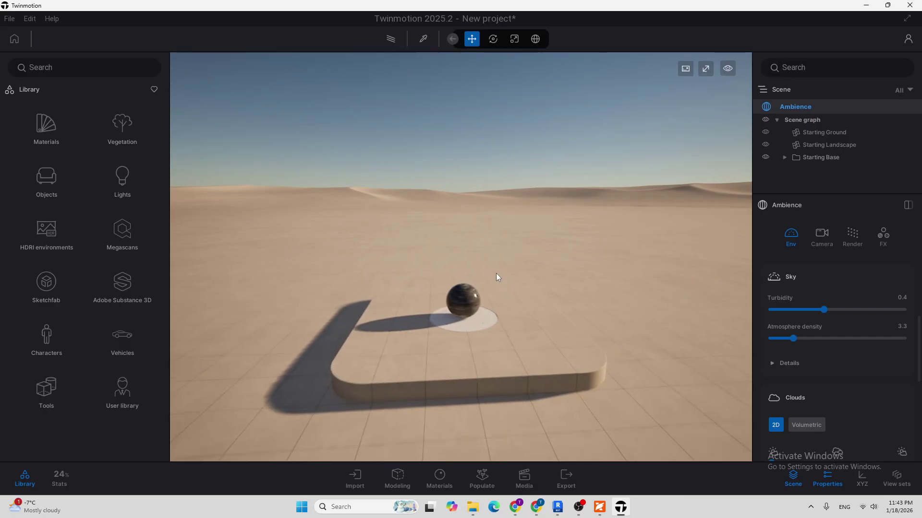
Step: Delete Sphere 1m from the pedestal and undo the deletion
{"action": "scroll", "coordinate": [495, 273], "scroll_direction": "down", "scroll_amount": 3}
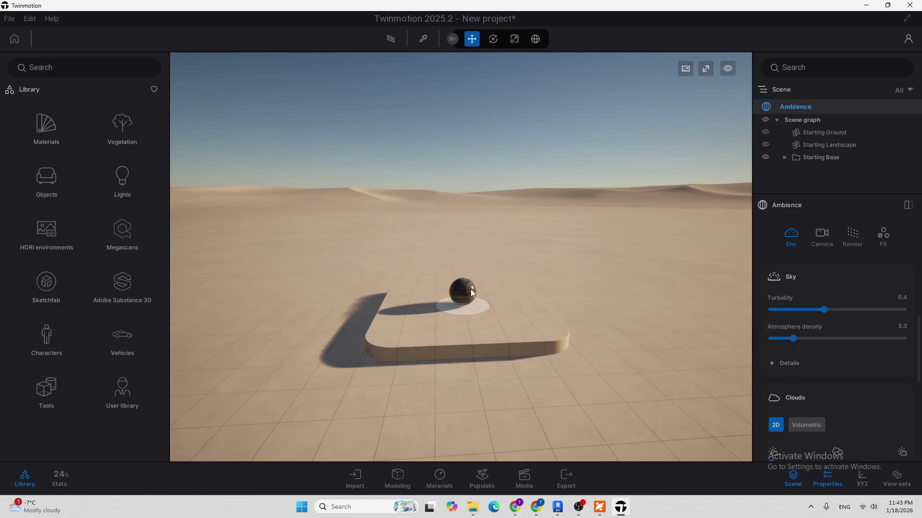
{"action": "right_click_drag", "start_coordinate": [532, 232], "coordinate": [510, 242]}
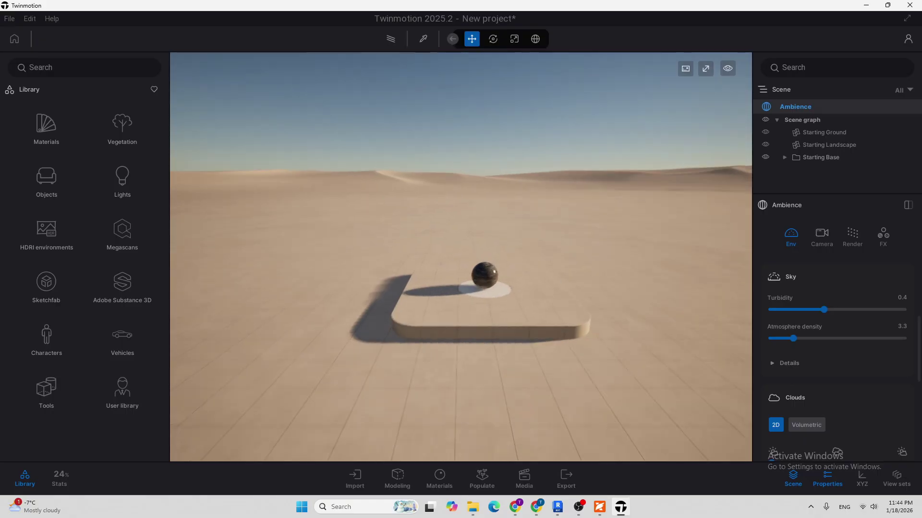
{"action": "scroll", "coordinate": [532, 232], "scroll_direction": "down", "scroll_amount": 2}
{"action": "scroll", "coordinate": [533, 232], "scroll_direction": "up", "scroll_amount": 1}
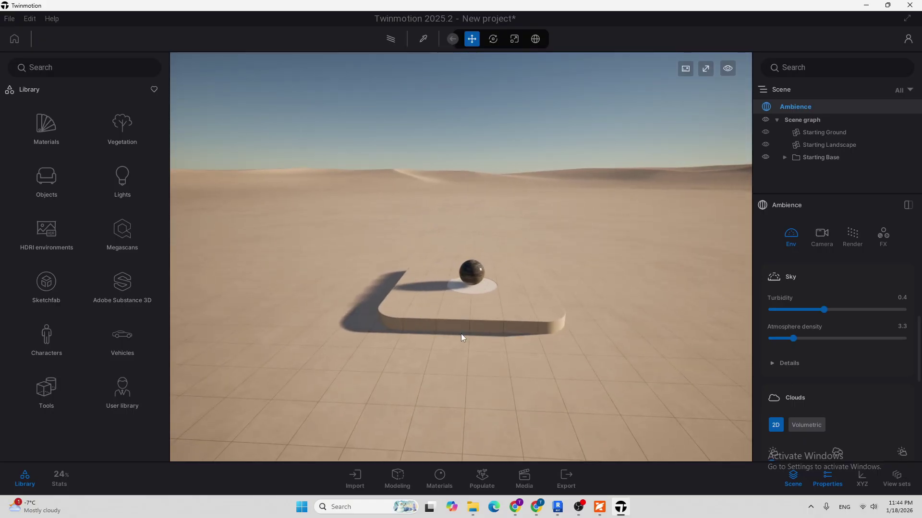
{"action": "left_click", "coordinate": [474, 278]}
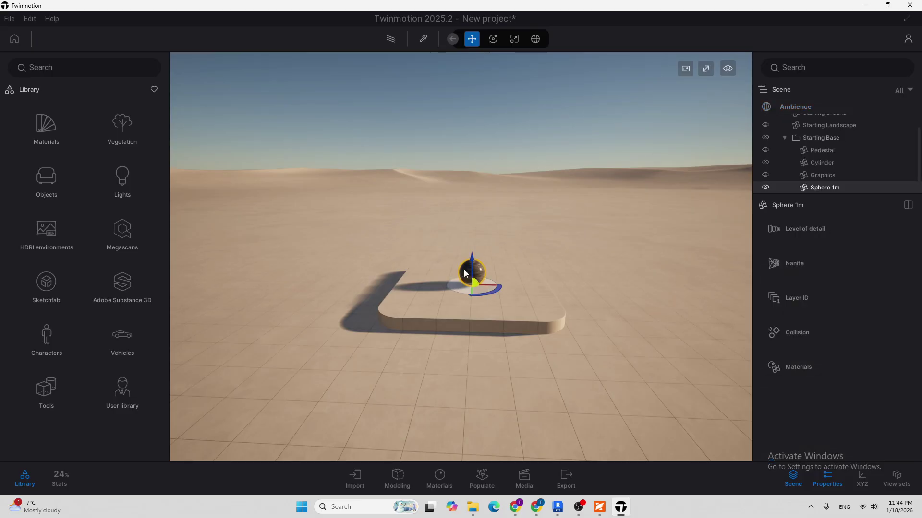
{"action": "key", "text": "Delete"}
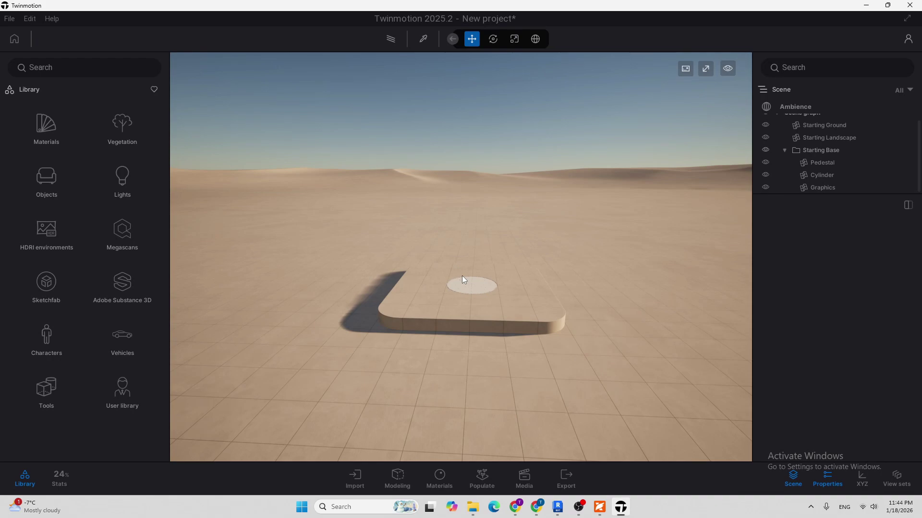
{"action": "key", "text": "ctrl+z"}
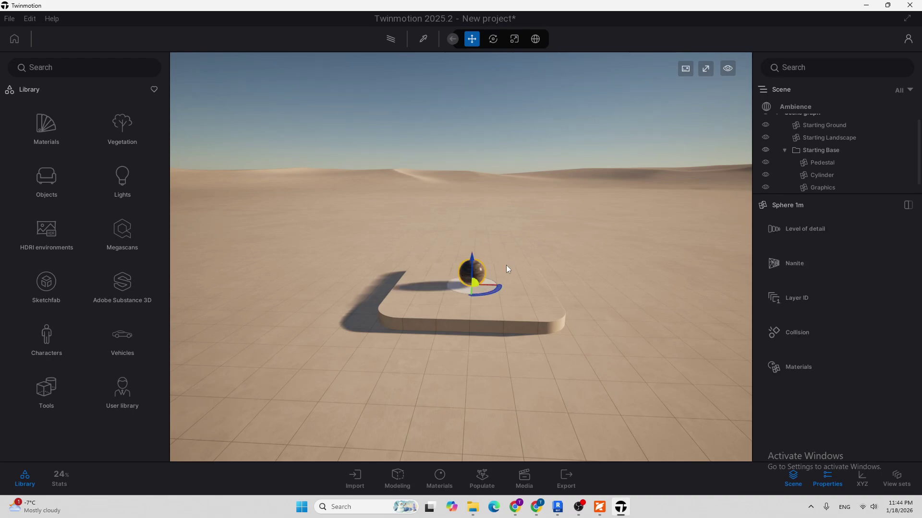
Step: Select the pedestal and the cylinder together, delete them, and undo the deletion
{"action": "left_click", "coordinate": [446, 302], "text": "ctrl"}
{"action": "left_click", "coordinate": [467, 290], "text": "ctrl"}
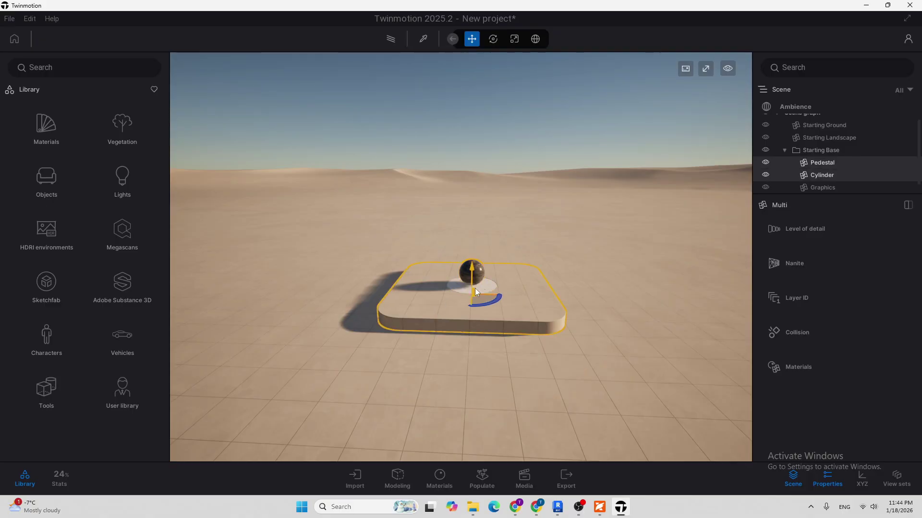
{"action": "key", "text": "Delete"}
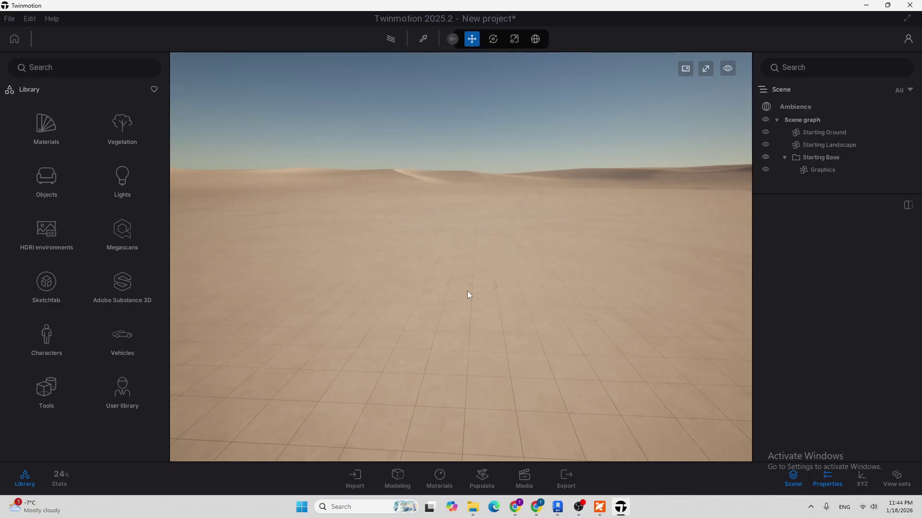
{"action": "key", "text": "ctrl+z"}
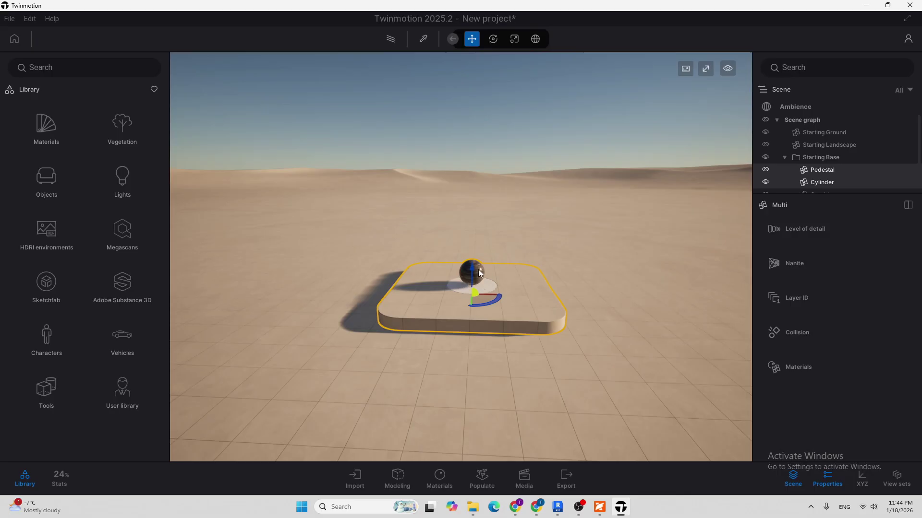
{"action": "left_click", "coordinate": [517, 168]}
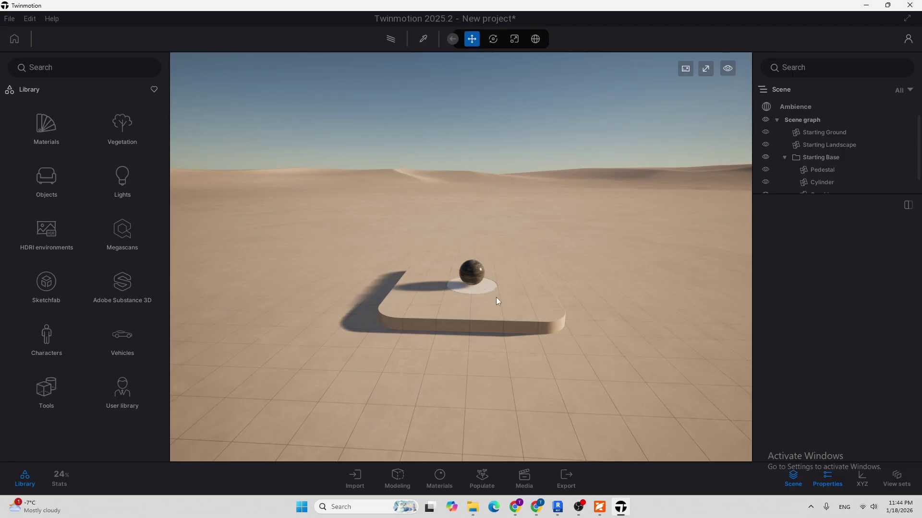
Step: Try moving the sphere up and down along its vertical axis and rotating it about that axis
{"action": "left_click", "coordinate": [473, 277]}
{"action": "left_click", "coordinate": [521, 271]}
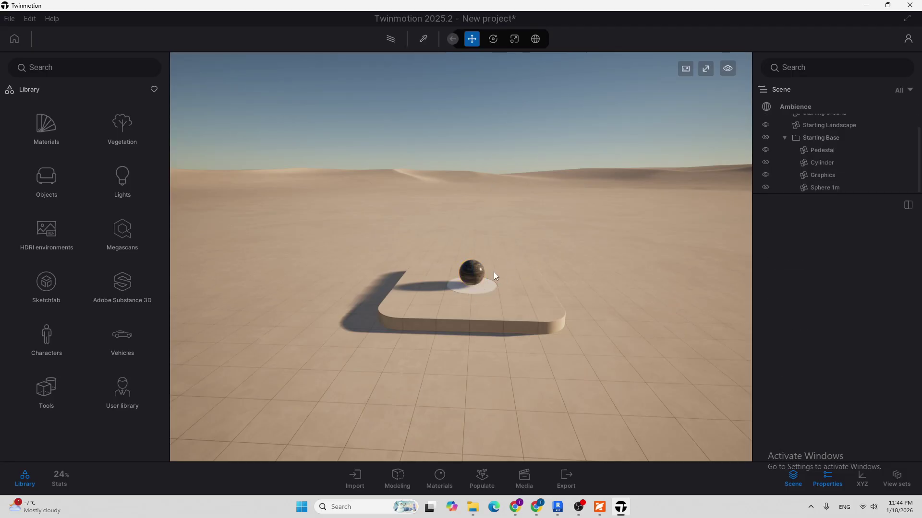
{"action": "left_click", "coordinate": [479, 269]}
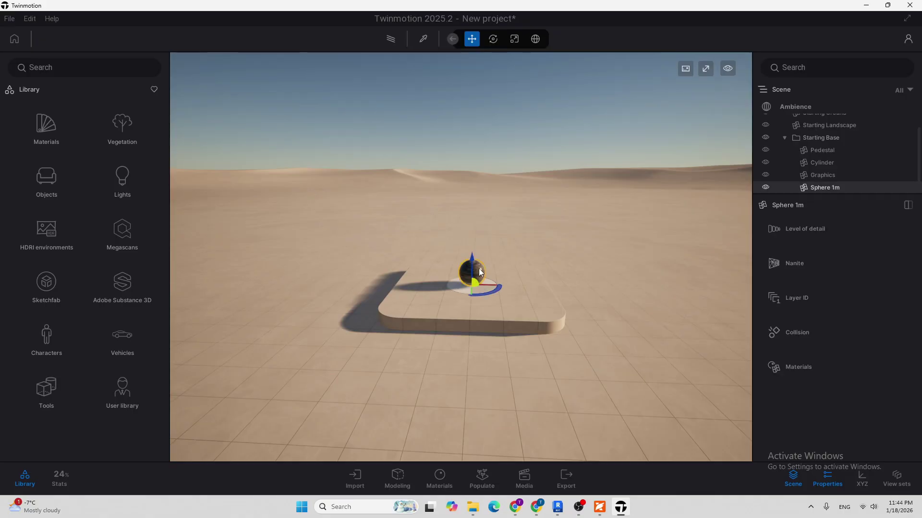
{"action": "mouse_move", "coordinate": [538, 249]}
{"action": "right_mouse_down"}
{"action": "mouse_move", "coordinate": [514, 258]}
{"action": "mouse_move", "coordinate": [537, 250]}
{"action": "right_mouse_up"}
{"action": "key", "text": "w"}
{"action": "key", "text": "d"}
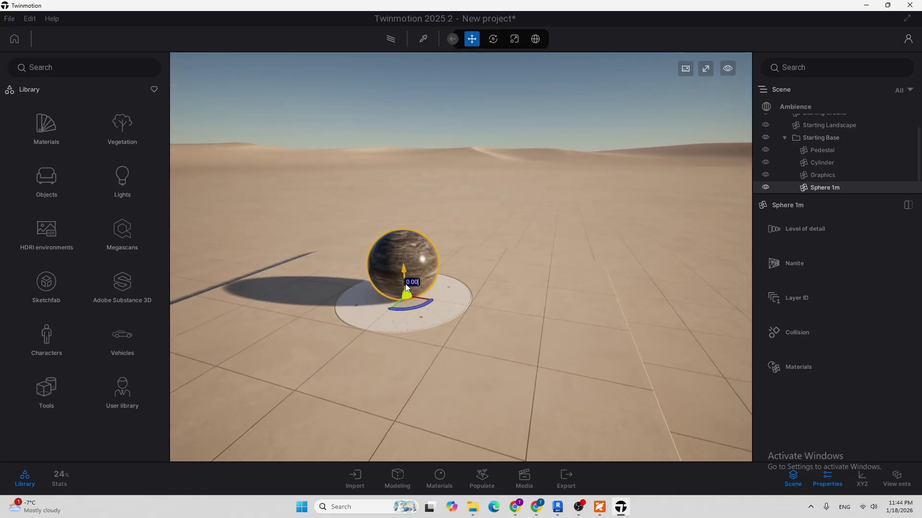
{"action": "left_click", "coordinate": [405, 278]}
{"action": "left_click_drag", "start_coordinate": [404, 275], "coordinate": [406, 241]}
{"action": "middle_click_drag", "start_coordinate": [403, 232], "coordinate": [403, 269], "text": "shift"}
{"action": "left_click_drag", "start_coordinate": [402, 231], "coordinate": [425, 302]}
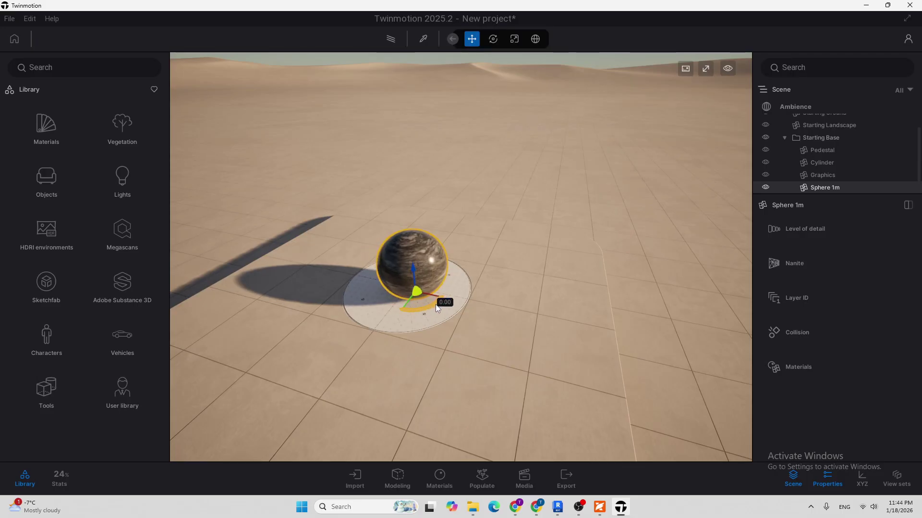
{"action": "mouse_move", "coordinate": [435, 304]}
{"action": "left_mouse_down"}
{"action": "mouse_move", "coordinate": [401, 312]}
{"action": "mouse_move", "coordinate": [442, 304]}
{"action": "left_mouse_up"}
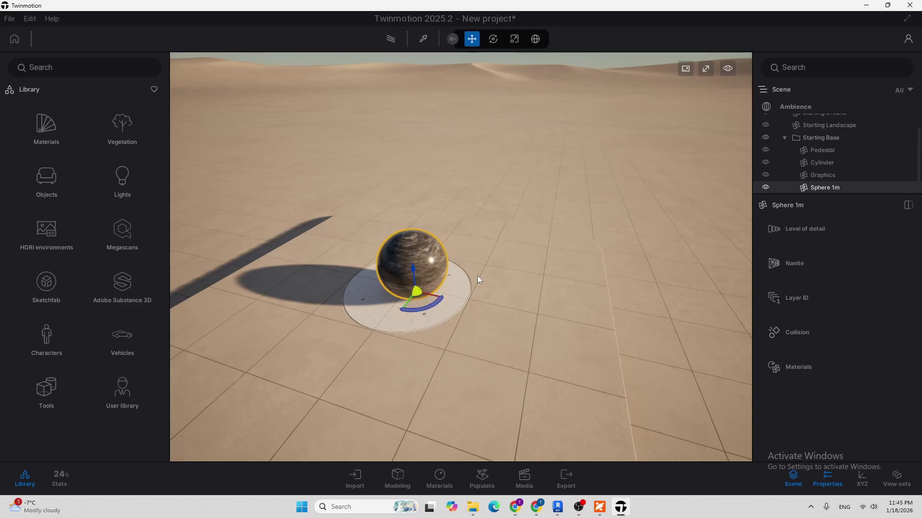
Step: Rotate the pedestal about its vertical axis
{"action": "right_click_drag", "start_coordinate": [477, 276], "coordinate": [468, 268]}
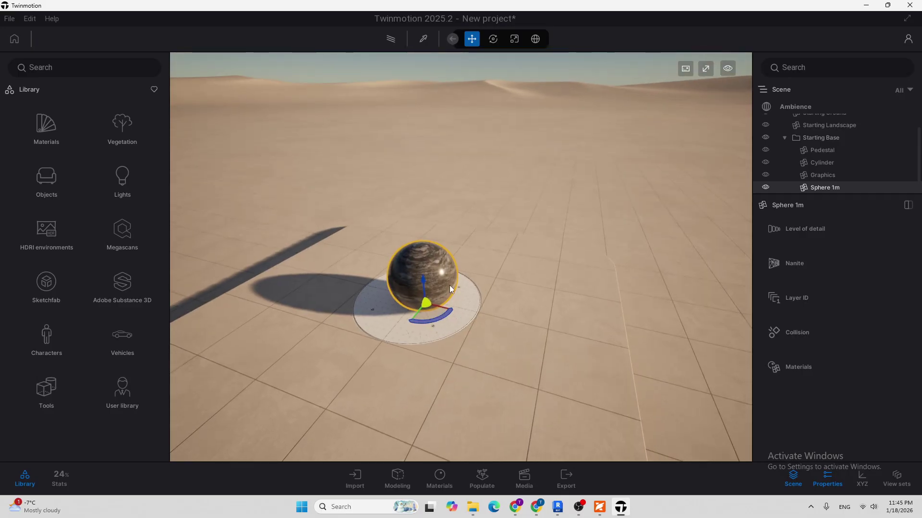
{"action": "left_click", "coordinate": [534, 281]}
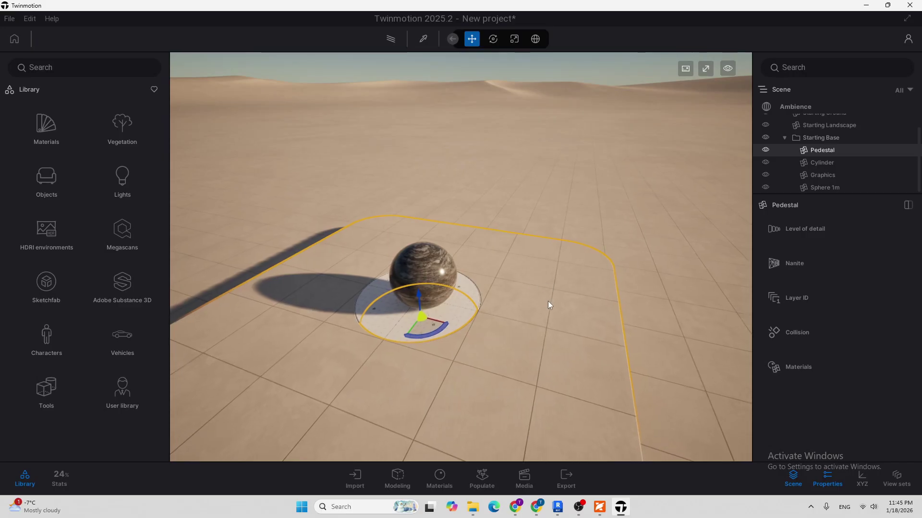
{"action": "scroll", "coordinate": [548, 301], "scroll_direction": "down", "scroll_amount": 5}
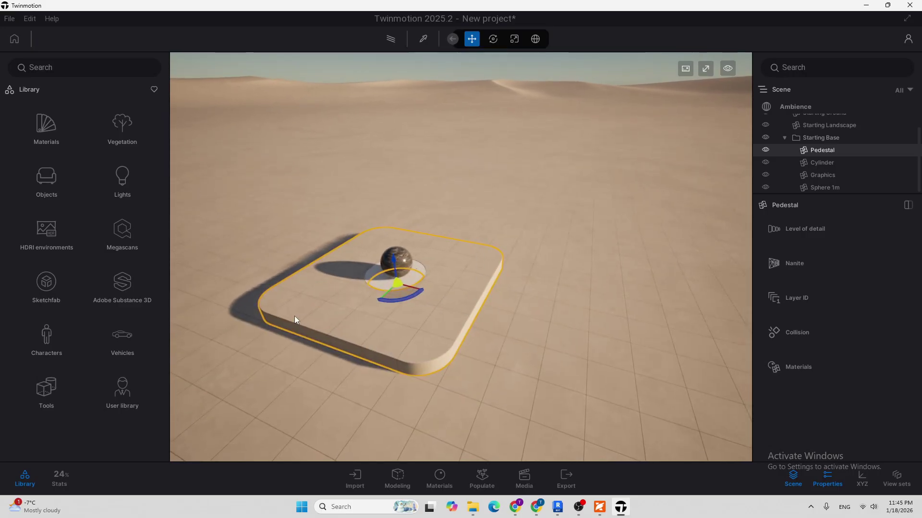
{"action": "mouse_move", "coordinate": [399, 298]}
{"action": "left_click", "coordinate": [412, 297]}
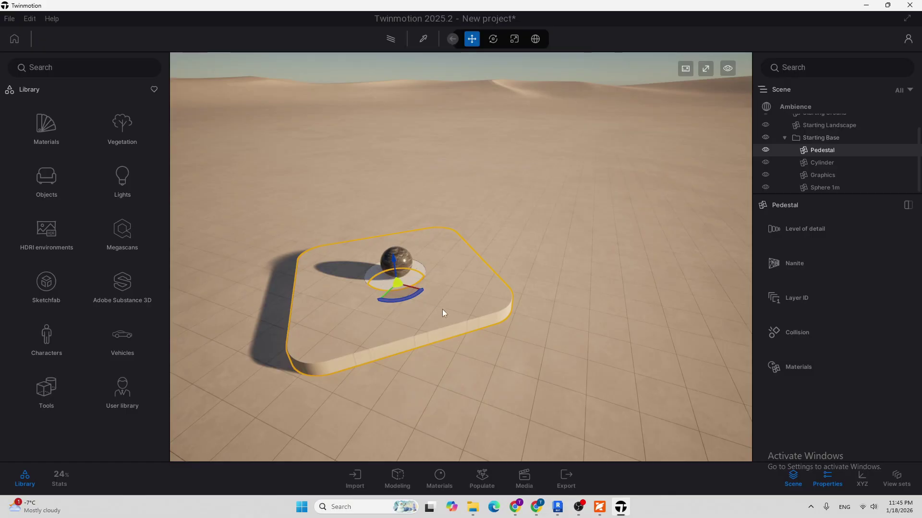
Step: Undo the recent transform edits until the sphere is back on the round disc
{"action": "key", "text": "ctrl+z"}
{"action": "key", "text": "ctrl+z"}
{"action": "key", "text": "ctrl+z"}
{"action": "key", "text": "ctrl+z"}
{"action": "key", "text": "ctrl+z"}
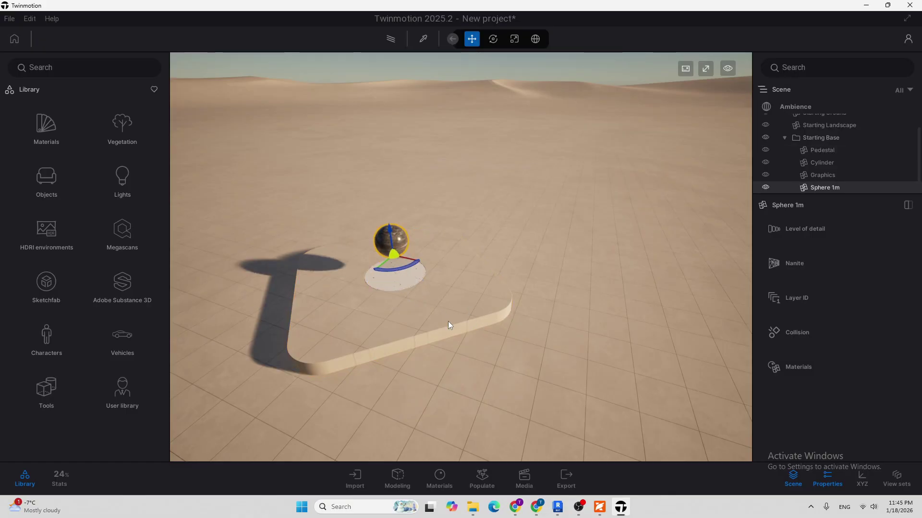
{"action": "key", "text": "ctrl+z"}
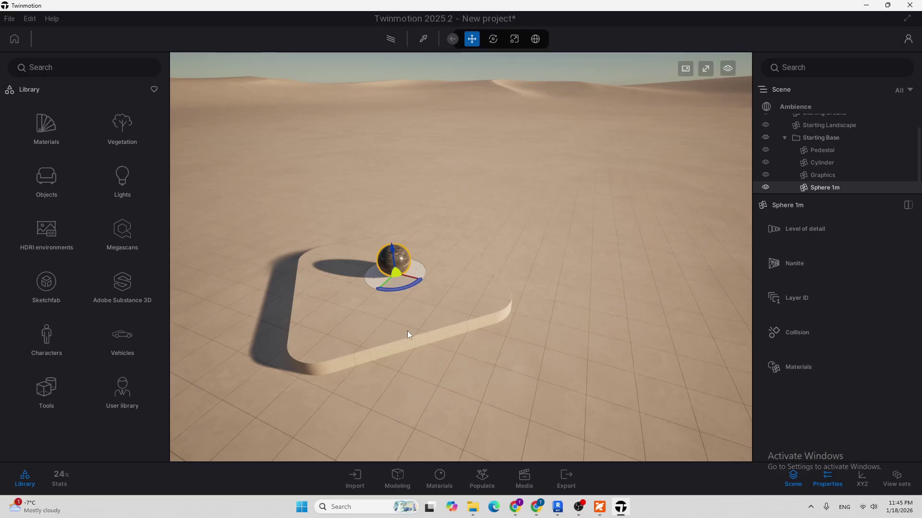
Step: Scale the sphere up along its vertical axis and both horizontal axes to form a larger ball
{"action": "middle_click_drag", "start_coordinate": [452, 272], "coordinate": [499, 267], "text": "shift"}
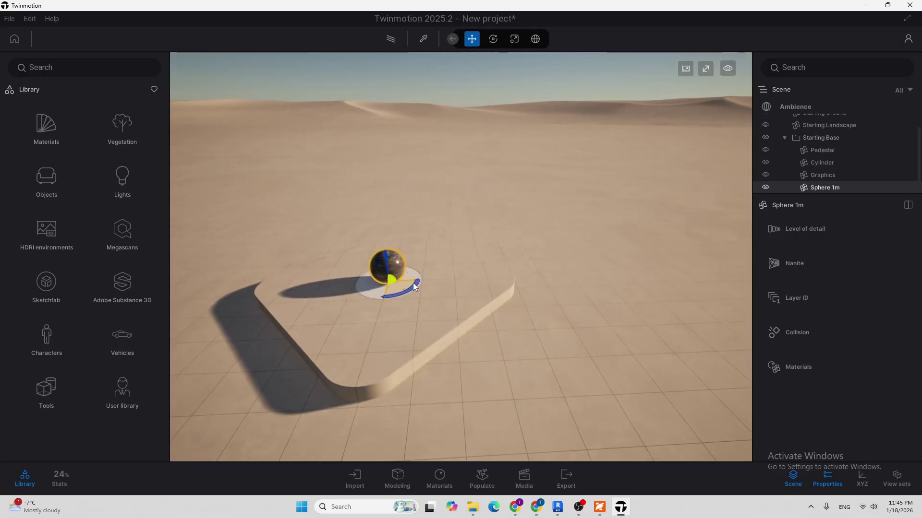
{"action": "middle_click_drag", "start_coordinate": [473, 288], "coordinate": [488, 278], "text": "shift"}
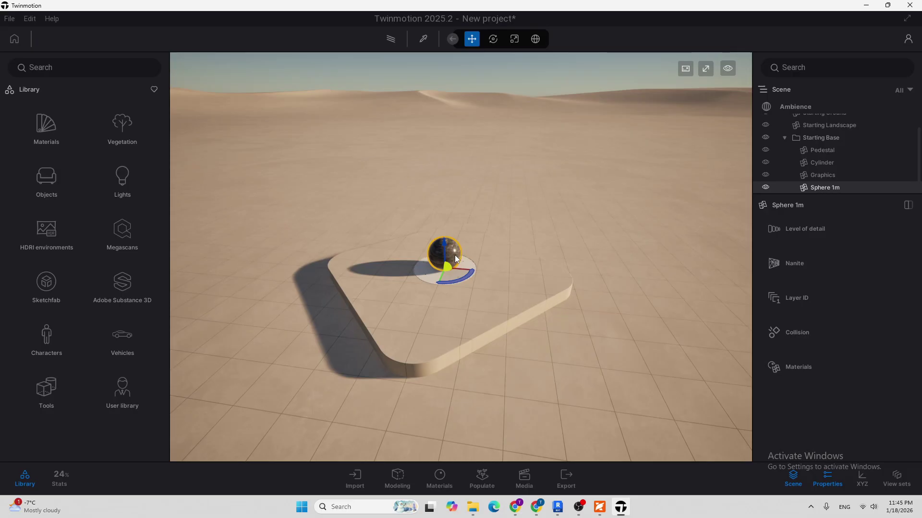
{"action": "left_click", "coordinate": [514, 39]}
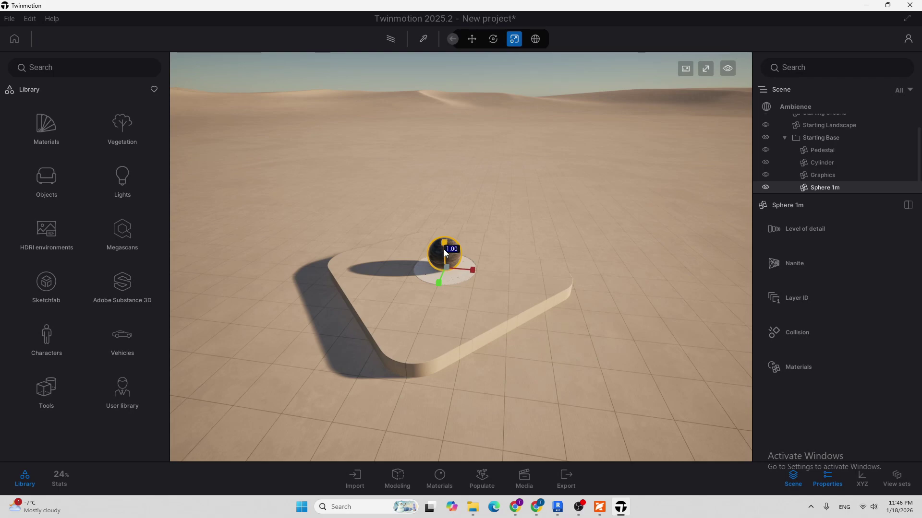
{"action": "left_click_drag", "start_coordinate": [445, 253], "coordinate": [439, 225]}
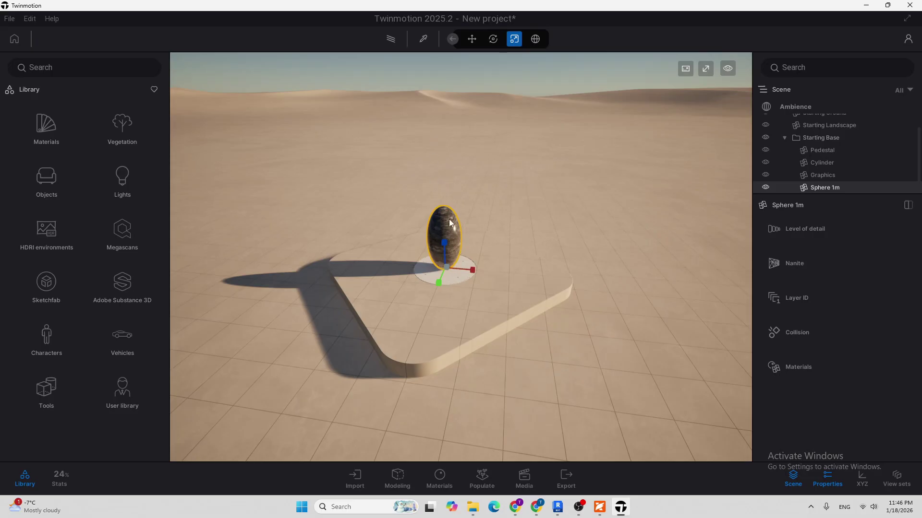
{"action": "left_click", "coordinate": [463, 272]}
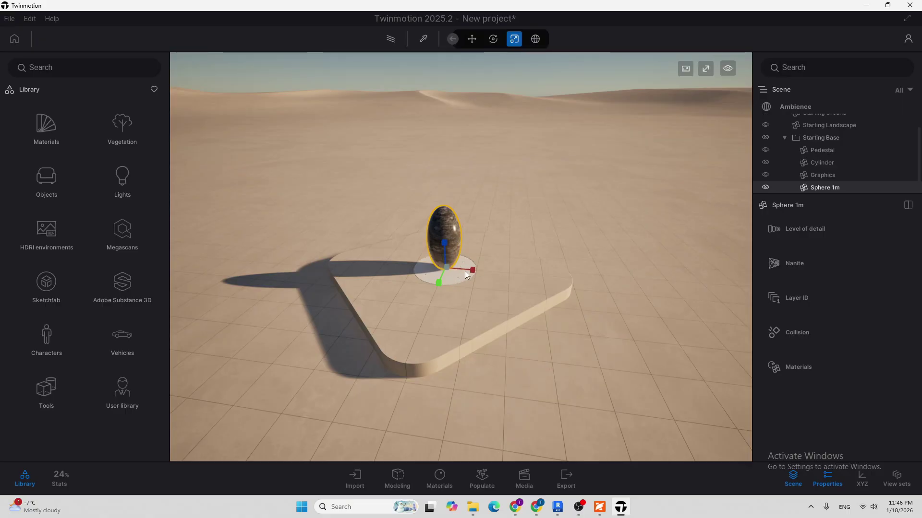
{"action": "key", "text": "Return"}
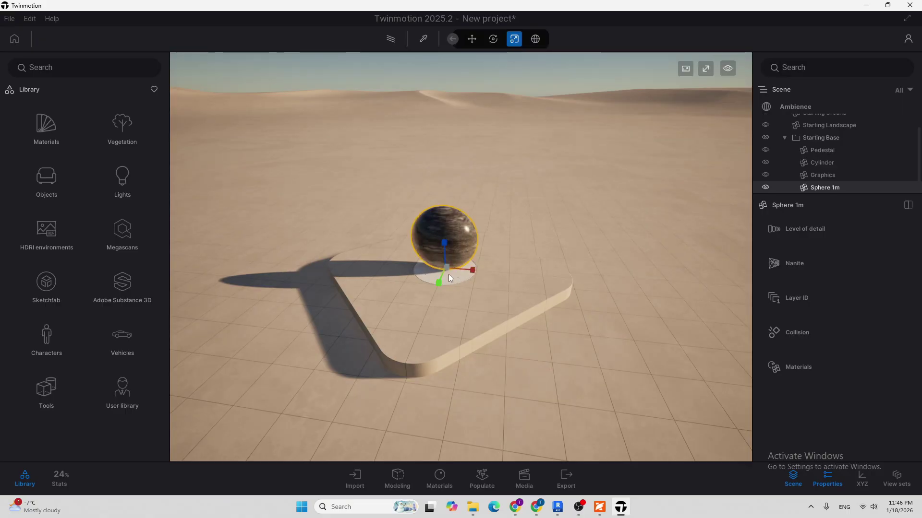
{"action": "key", "text": "Return"}
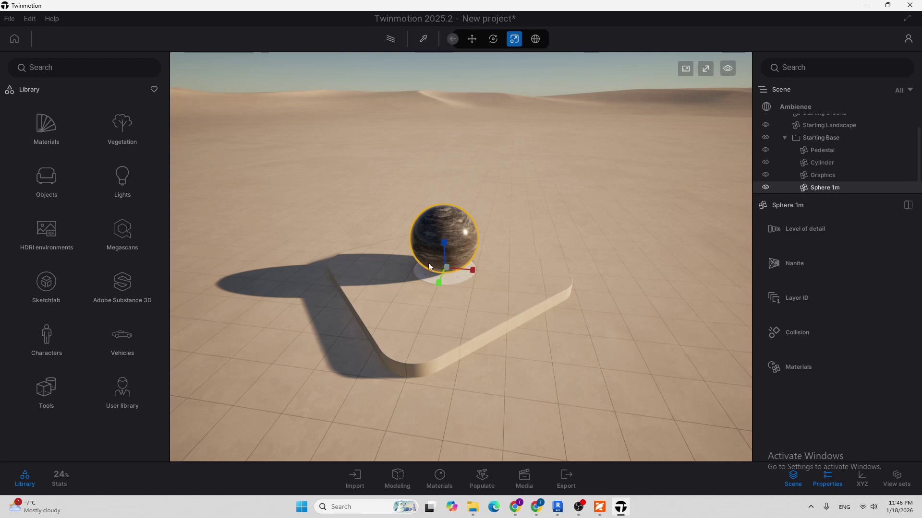
{"action": "key", "text": "Escape"}
Step: Delete the sphere, the cylinder disc and the pedestal from the Starting Base to clear the ground
{"action": "right_click_drag", "start_coordinate": [510, 182], "coordinate": [510, 182]}
{"action": "key", "text": "d"}
{"action": "key", "text": "w"}
{"action": "key", "text": "a"}
{"action": "key", "text": "s"}
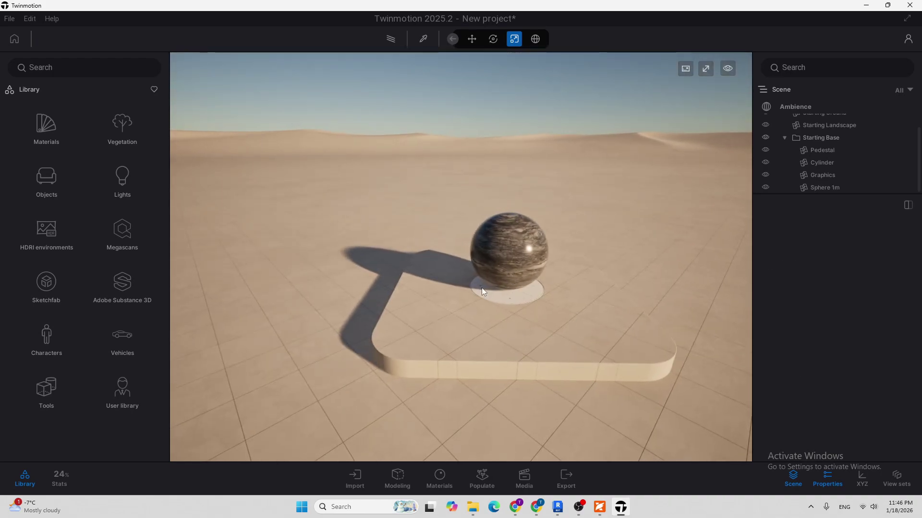
{"action": "left_click", "coordinate": [523, 257]}
{"action": "key", "text": "Delete"}
{"action": "left_click", "coordinate": [519, 293]}
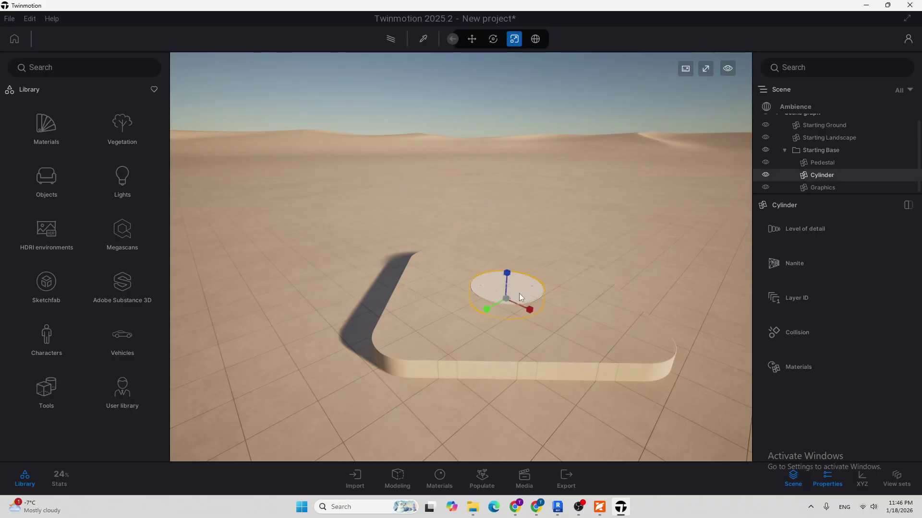
{"action": "key", "text": "Delete"}
{"action": "left_click", "coordinate": [537, 322]}
{"action": "key", "text": "Delete"}
{"action": "left_click_drag", "start_coordinate": [473, 268], "coordinate": [473, 317]}
{"action": "middle_click_drag", "start_coordinate": [435, 308], "coordinate": [437, 305], "text": "shift"}
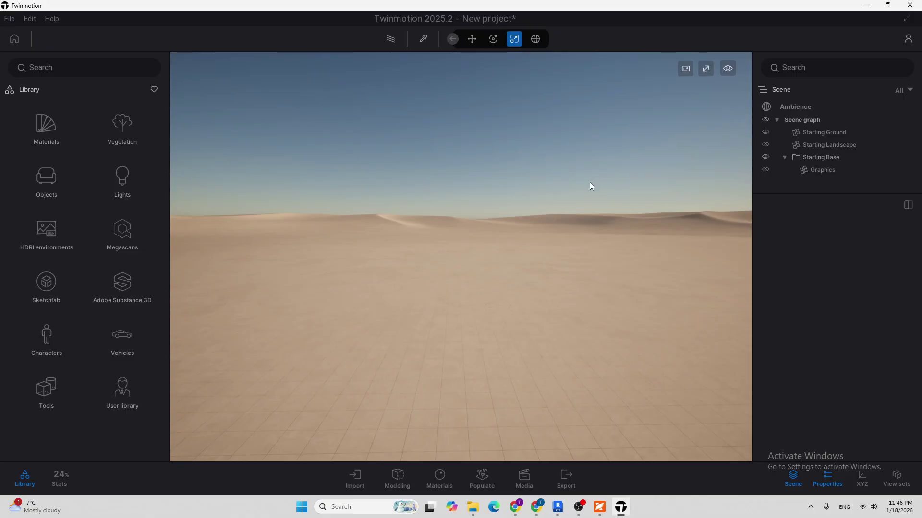
Step: Import TM TUTORIAL FBX from the TM AFTER UPLOAD folder as geometry, using the scene material for all material conflicts
{"action": "left_click", "coordinate": [358, 479]}
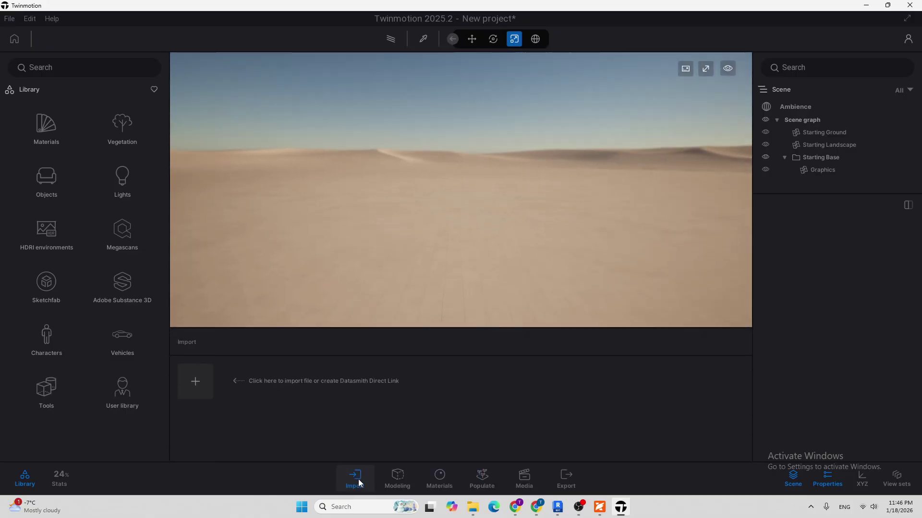
{"action": "left_click", "coordinate": [195, 376]}
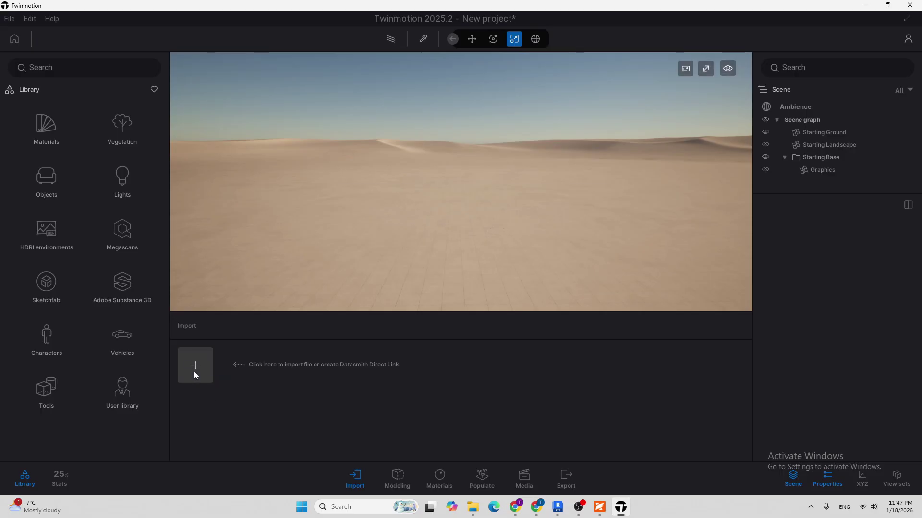
{"action": "left_click", "coordinate": [499, 240]}
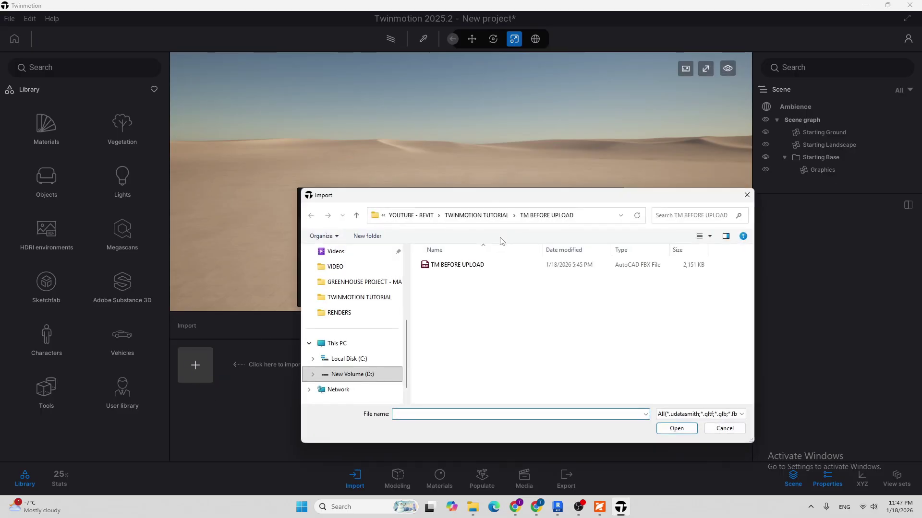
{"action": "left_click", "coordinate": [483, 216]}
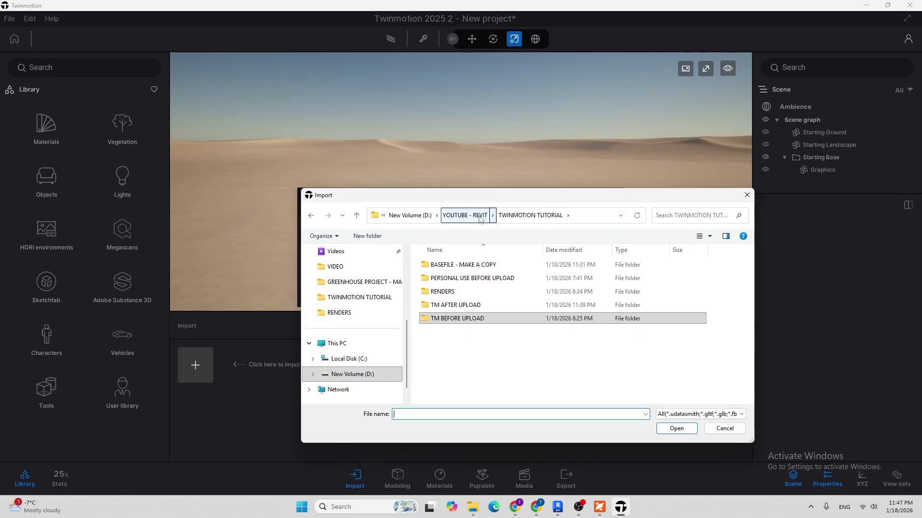
{"action": "double_click", "coordinate": [461, 305]}
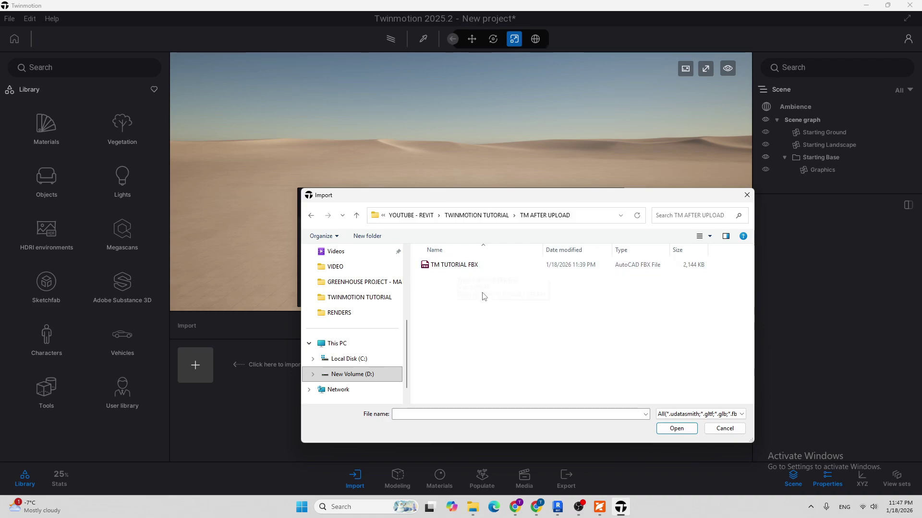
{"action": "left_click", "coordinate": [456, 271]}
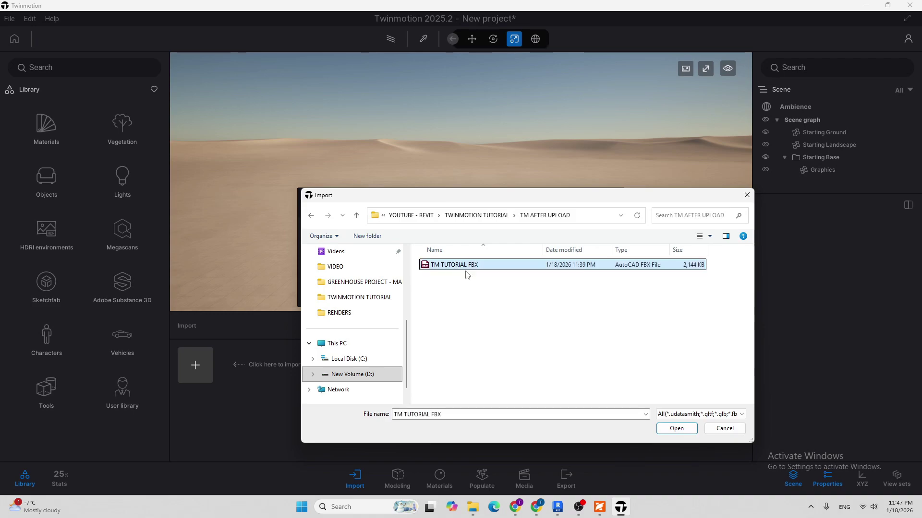
{"action": "left_click", "coordinate": [677, 429]}
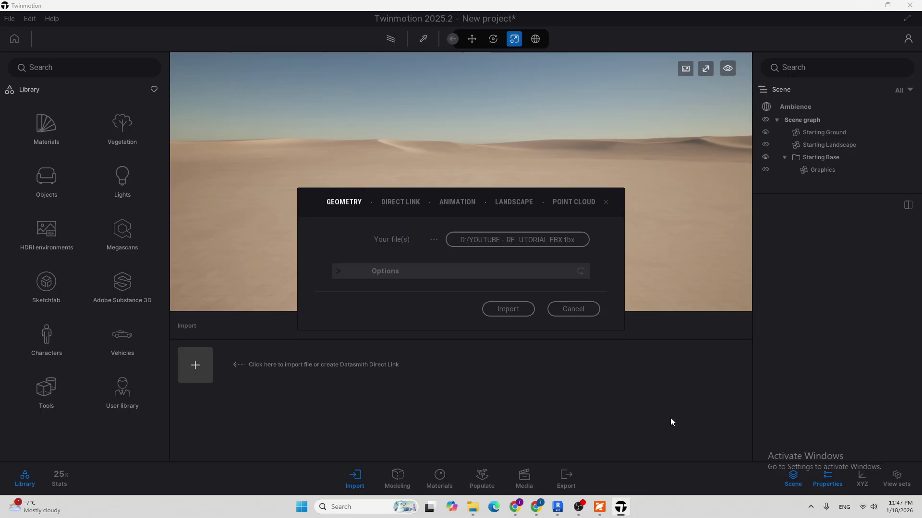
{"action": "left_click", "coordinate": [523, 311]}
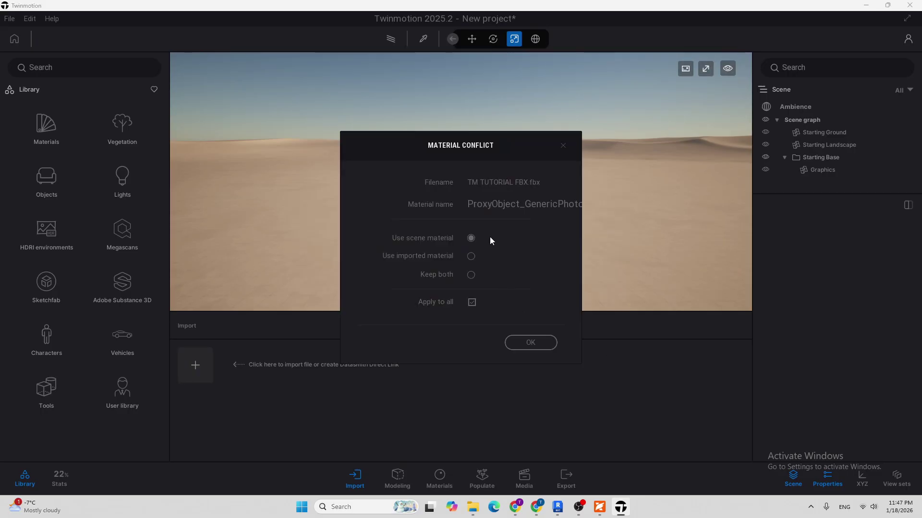
{"action": "left_click", "coordinate": [530, 342]}
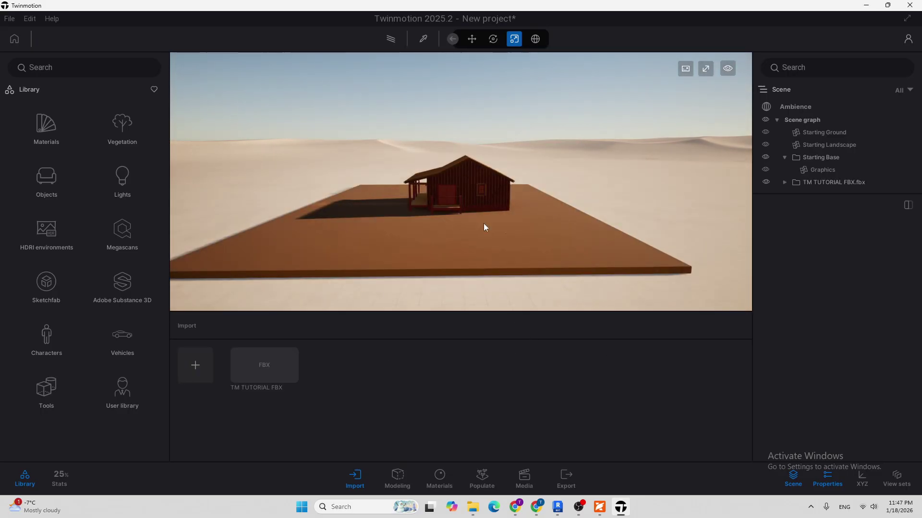
Step: Inspect the imported cottage and the thickness of its base slab above the ground from several sides
{"action": "key", "text": "a"}
{"action": "right_click_drag", "start_coordinate": [466, 227], "coordinate": [487, 203]}
{"action": "scroll", "coordinate": [485, 200], "scroll_direction": "up", "scroll_amount": 3}
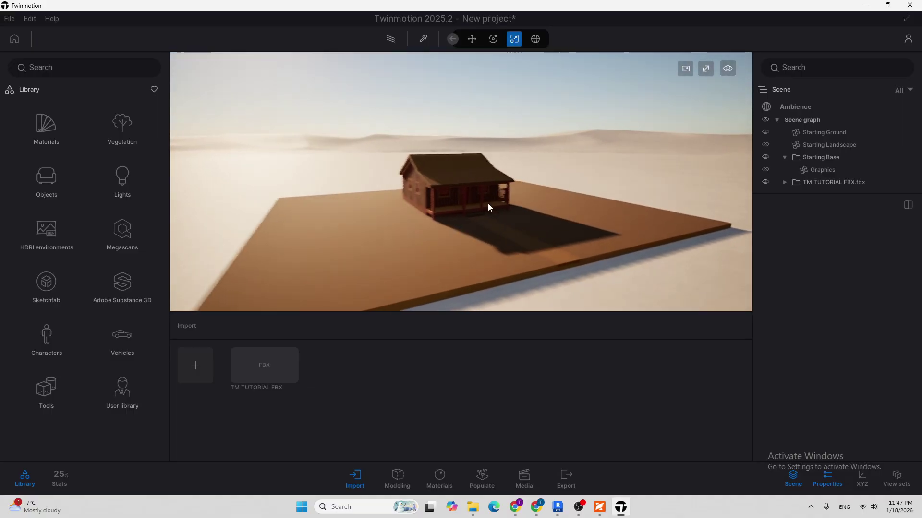
{"action": "scroll", "coordinate": [483, 199], "scroll_direction": "down", "scroll_amount": 3}
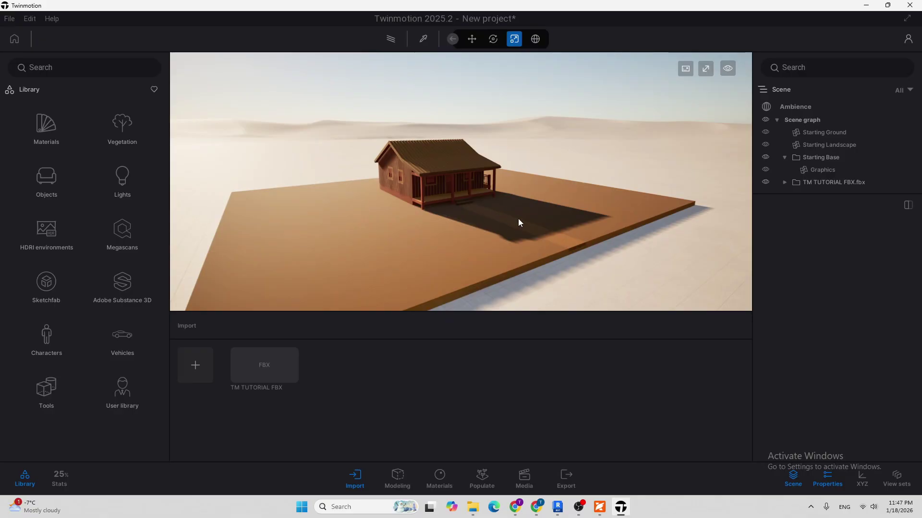
{"action": "scroll", "coordinate": [517, 218], "scroll_direction": "down", "scroll_amount": 2}
{"action": "right_click_drag", "start_coordinate": [534, 194], "coordinate": [462, 266]}
{"action": "scroll", "coordinate": [463, 265], "scroll_direction": "up", "scroll_amount": 3}
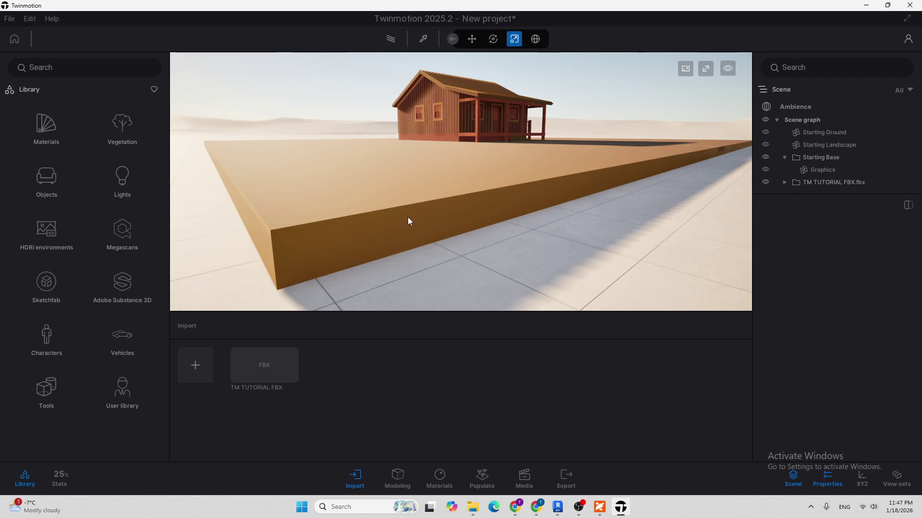
{"action": "scroll", "coordinate": [407, 217], "scroll_direction": "down", "scroll_amount": 3}
{"action": "left_click_drag", "start_coordinate": [407, 217], "coordinate": [523, 177]}
{"action": "scroll", "coordinate": [530, 212], "scroll_direction": "down", "scroll_amount": 5}
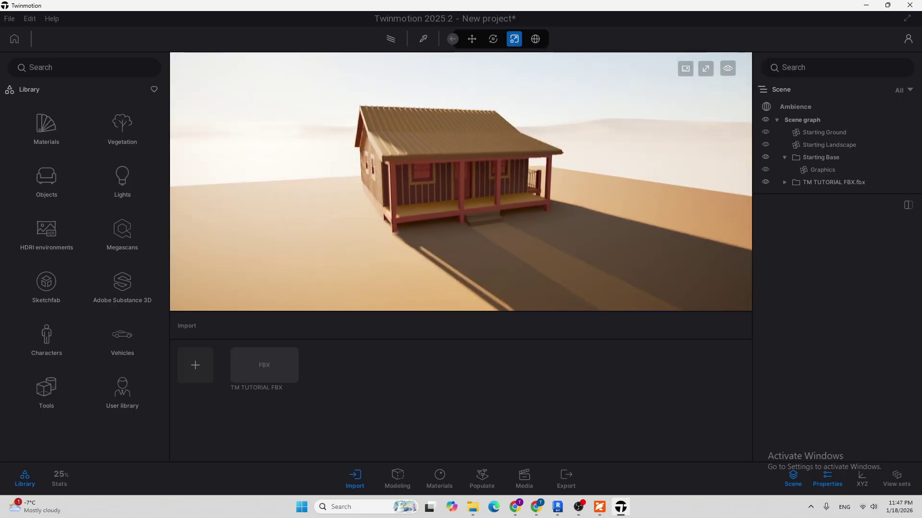
{"action": "left_click_drag", "start_coordinate": [530, 211], "coordinate": [510, 228]}
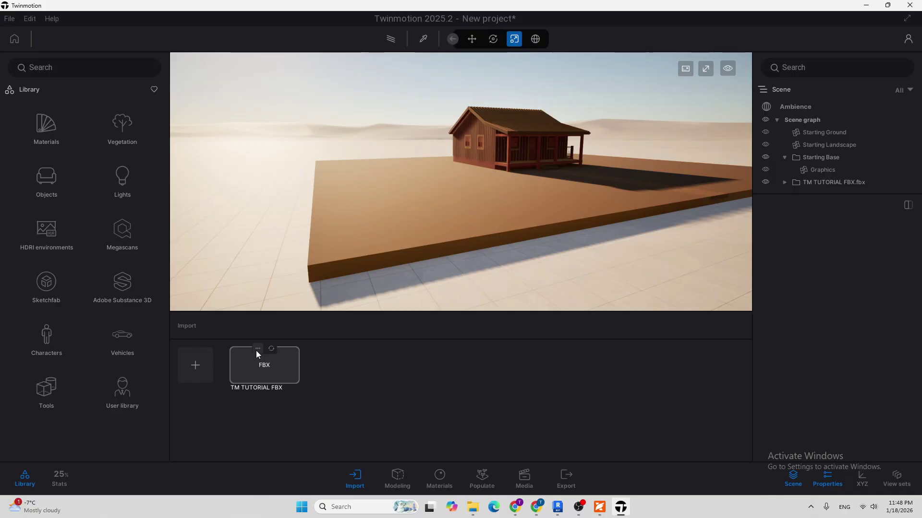
Step: Select all objects imported from TM TUTORIAL FBX and lower them about 0.34 so the base slab sits almost flush with the ground
{"action": "left_click", "coordinate": [257, 351]}
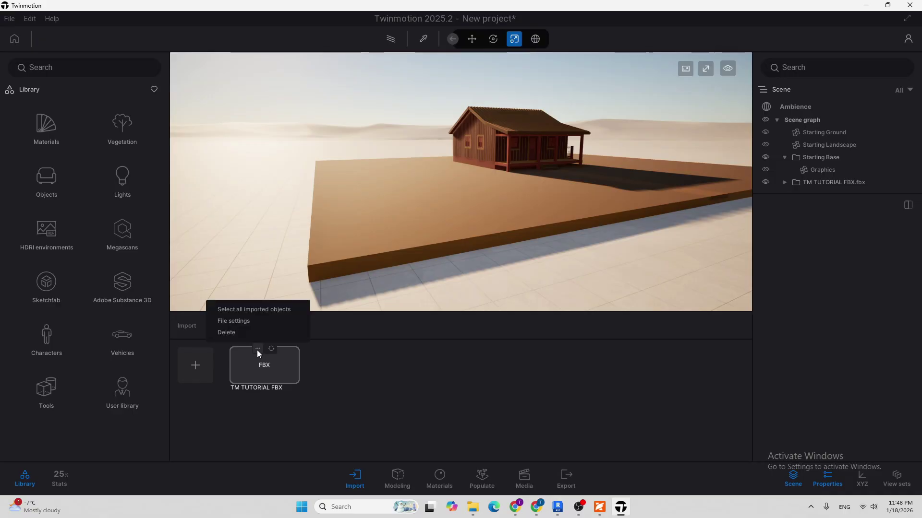
{"action": "left_click", "coordinate": [248, 310]}
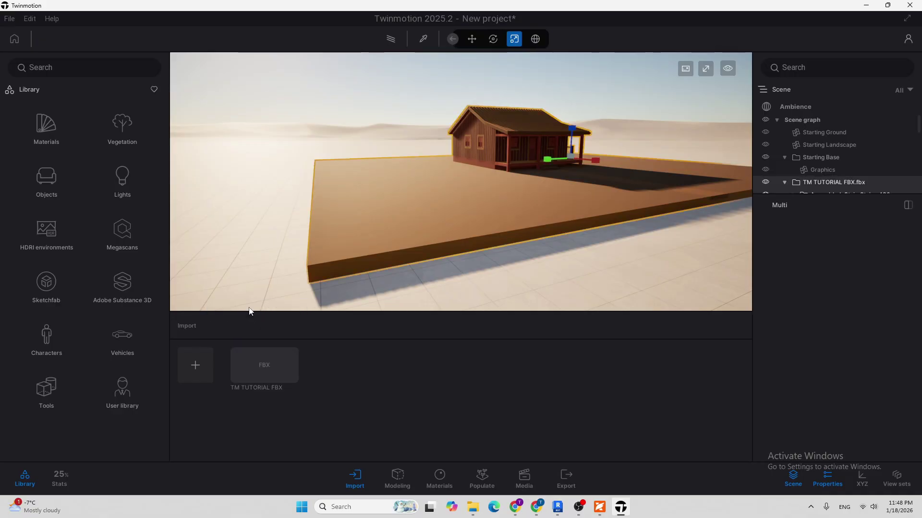
{"action": "left_click", "coordinate": [474, 39]}
{"action": "mouse_move", "coordinate": [527, 138]}
{"action": "left_mouse_down"}
{"action": "mouse_move", "coordinate": [528, 159]}
{"action": "mouse_move", "coordinate": [528, 137]}
{"action": "left_mouse_up"}
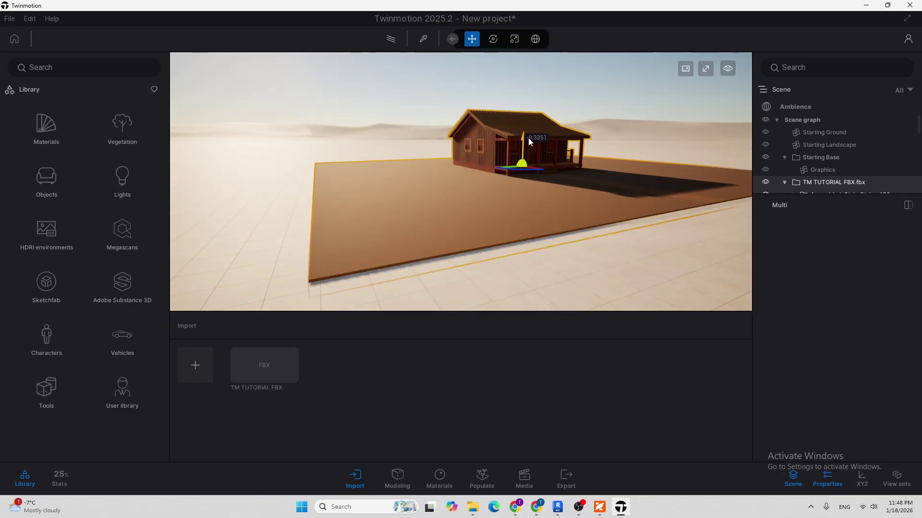
{"action": "left_click", "coordinate": [351, 106]}
{"action": "scroll", "coordinate": [478, 226], "scroll_direction": "up", "scroll_amount": 3}
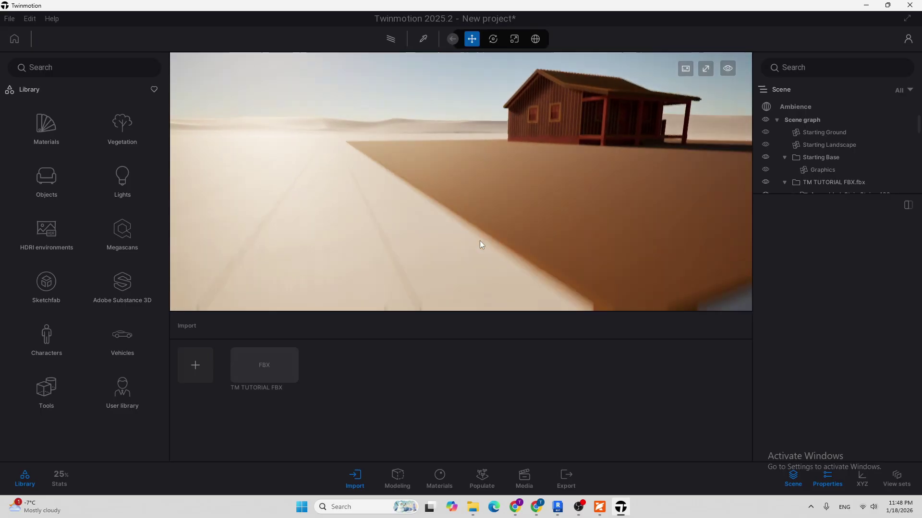
{"action": "scroll", "coordinate": [486, 231], "scroll_direction": "down", "scroll_amount": 3}
{"action": "middle_click_drag", "start_coordinate": [495, 215], "coordinate": [413, 189]}
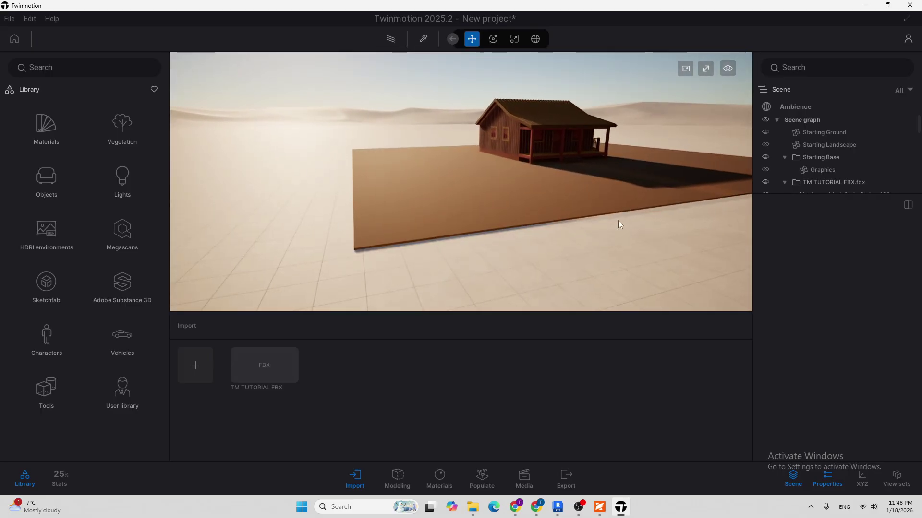
{"action": "middle_click_drag", "start_coordinate": [558, 226], "coordinate": [561, 204]}
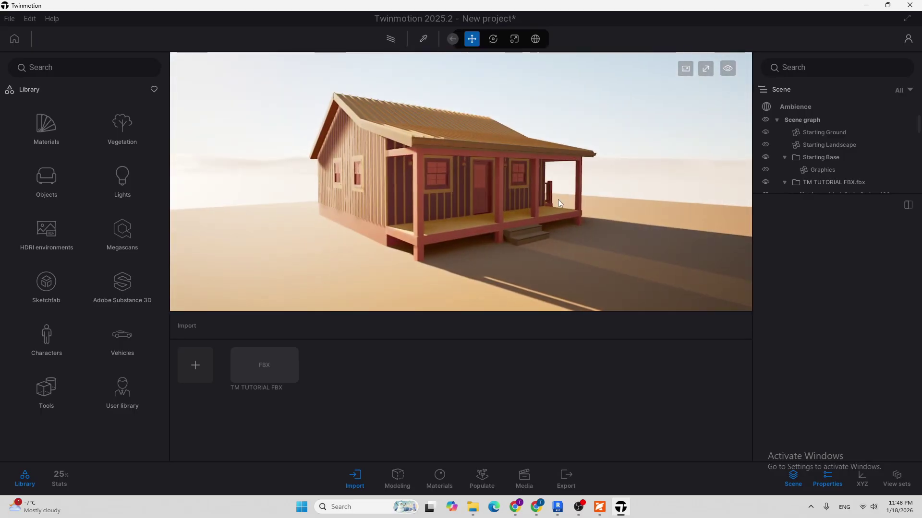